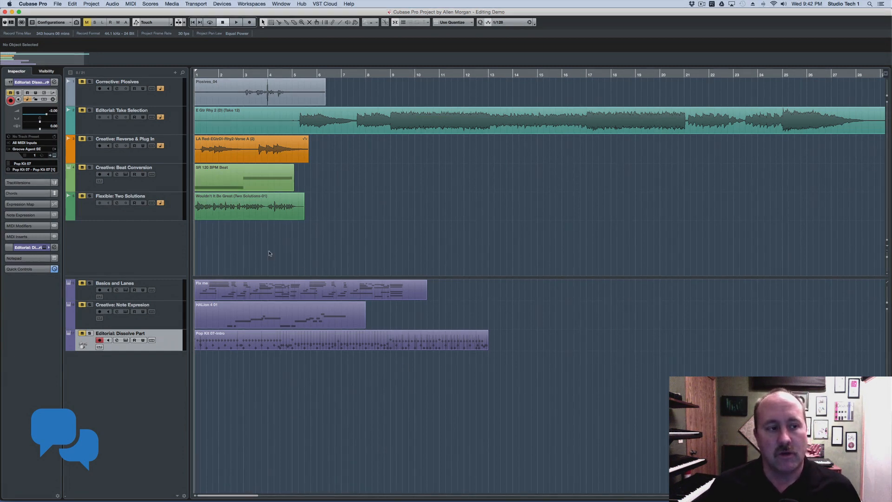
# Step: Unmute the Corrective: Plosives track and enlarge its height to show the vocal waveform around bar 4
pyautogui.click(178, 101)
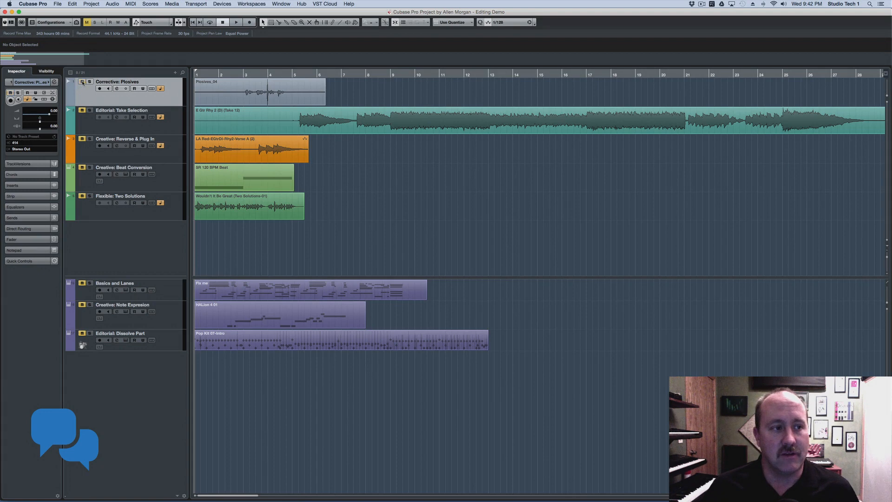
pyautogui.moveTo(158, 106); pyautogui.dragTo(158, 138)
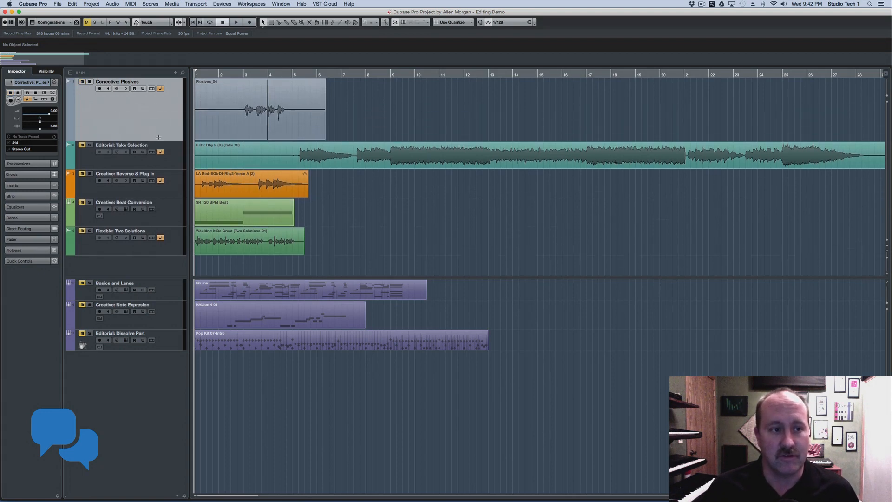
pyautogui.moveTo(253, 75); pyautogui.dragTo(253, 114)
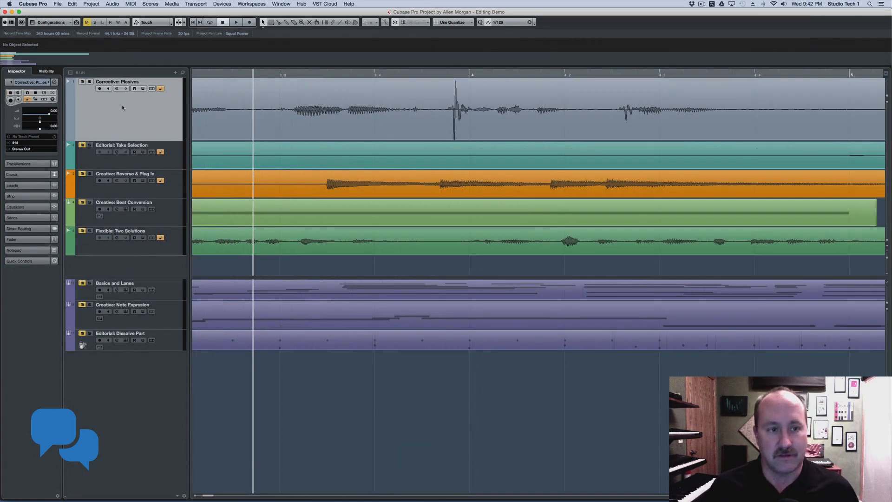
# Step: Play back the vocal and examine the two plosive spikes around bar 4 on the Plosives track
pyautogui.hotkey('shift', 'f')
pyautogui.press('space')
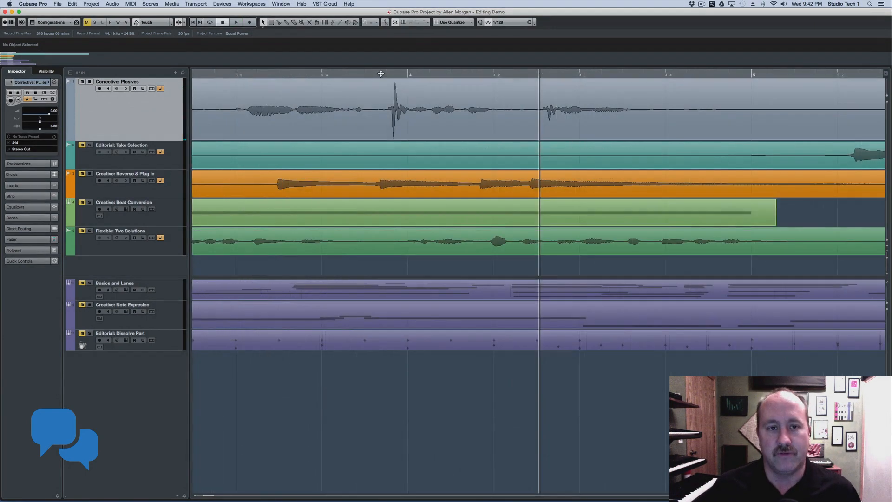
pyautogui.click(379, 76)
pyautogui.moveTo(379, 79); pyautogui.dragTo(376, 102)
pyautogui.hscroll(3, 376, 101)
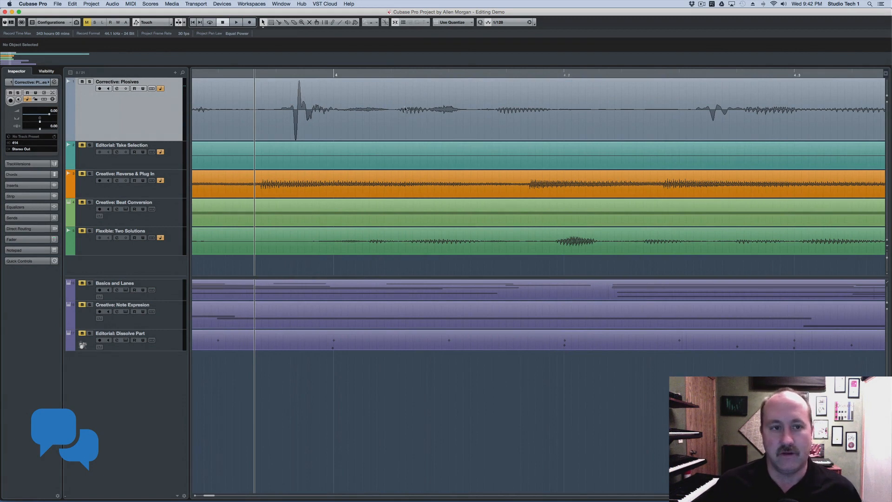
pyautogui.click(297, 75)
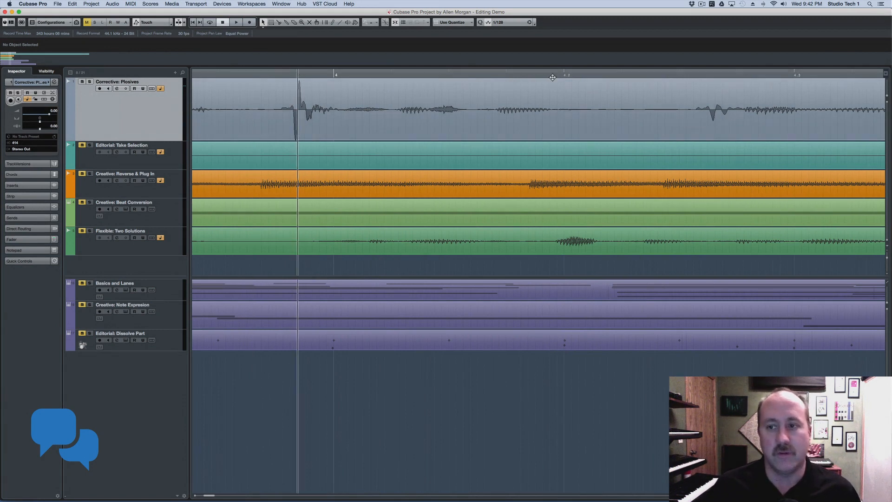
pyautogui.click(700, 73)
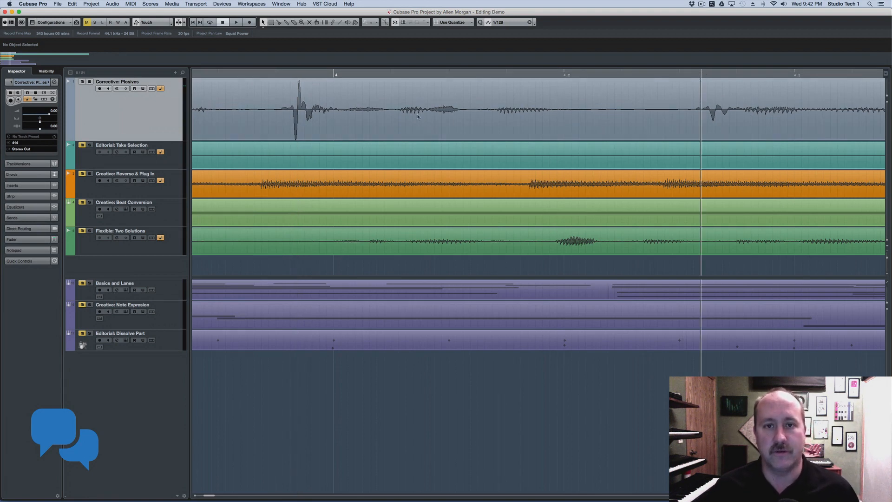
pyautogui.click(282, 76)
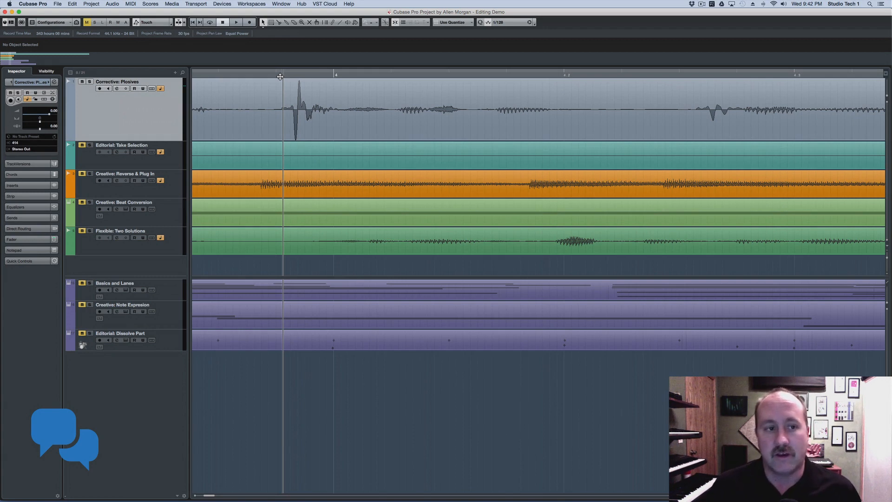
pyautogui.hscroll(3, 281, 76)
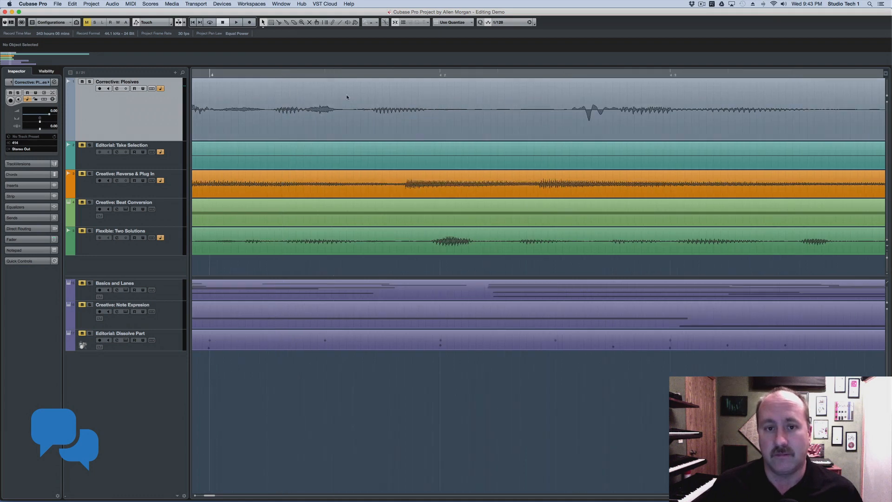
# Step: Split the Plosives clip just before the first plosive at 3.4.4.9 and add a fade-in of about 0.0.1.8 there
pyautogui.hscroll(-4, 347, 97)
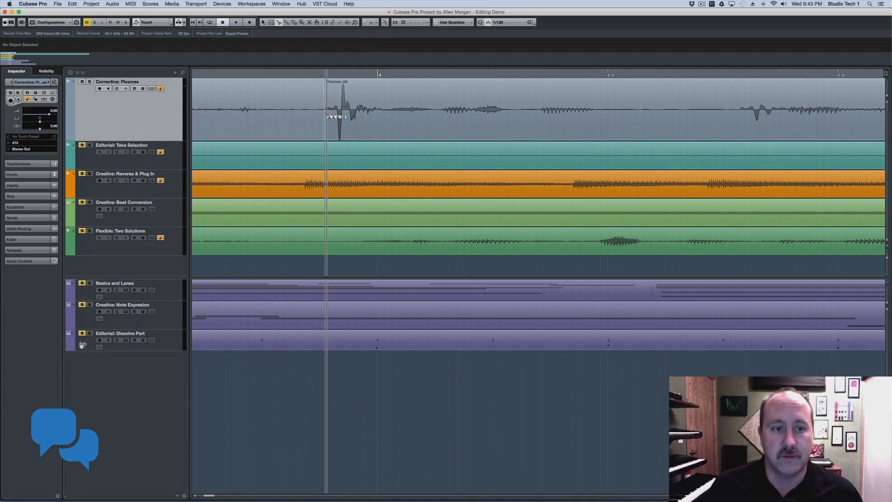
pyautogui.press('1')
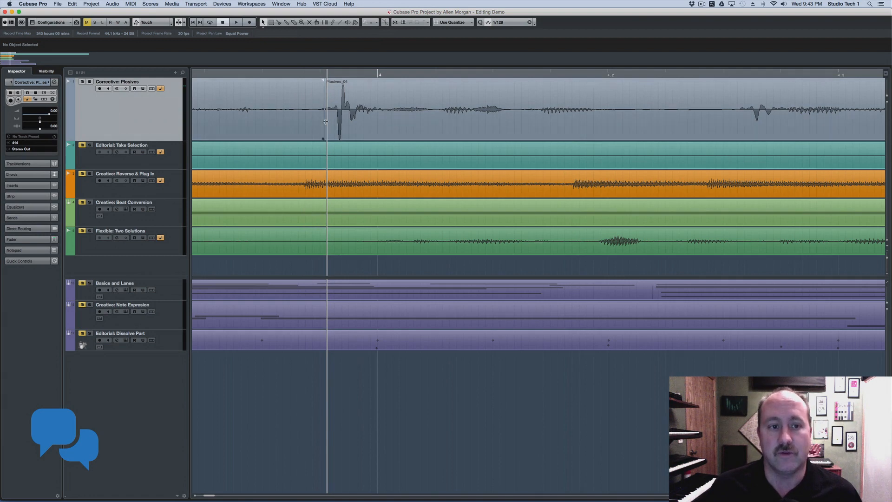
pyautogui.click(287, 74)
pyautogui.click(329, 83)
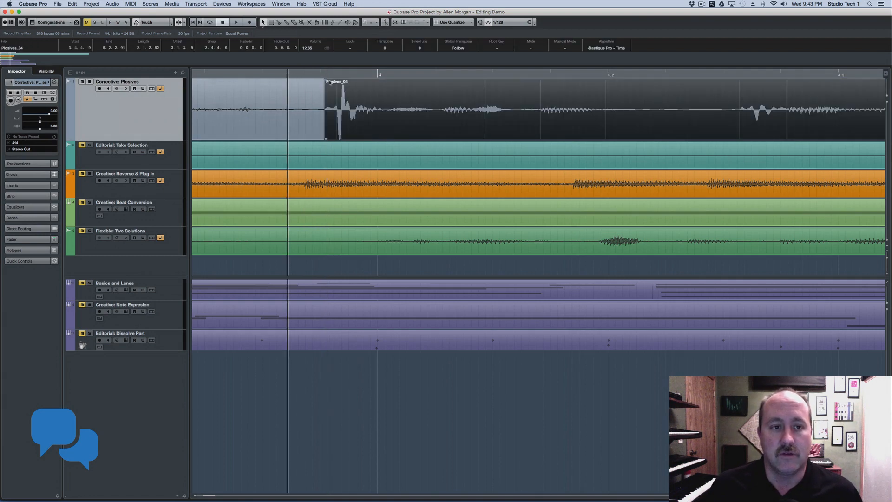
pyautogui.moveTo(325, 80); pyautogui.dragTo(386, 88)
# Step: Split the clip just before the second plosive at 4.2.3.34 and add a fade-in of about 0.0.0.110 to the new piece
pyautogui.rightClick(501, 91)
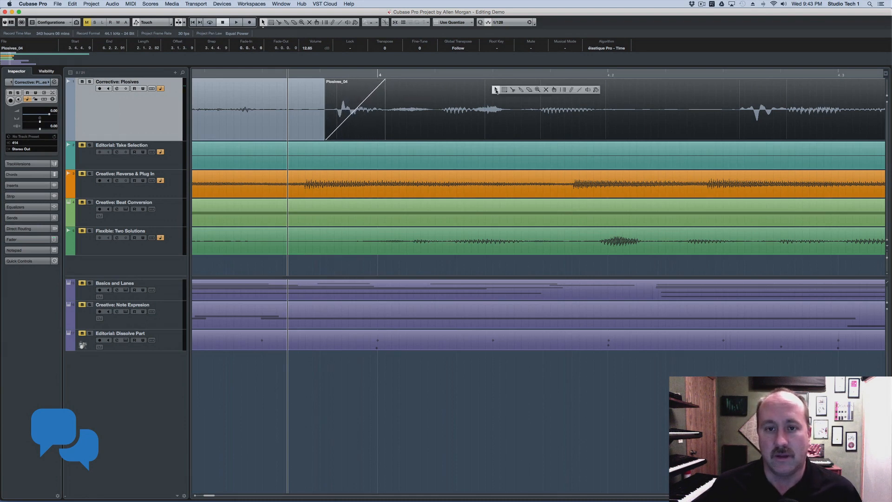
pyautogui.click(513, 90)
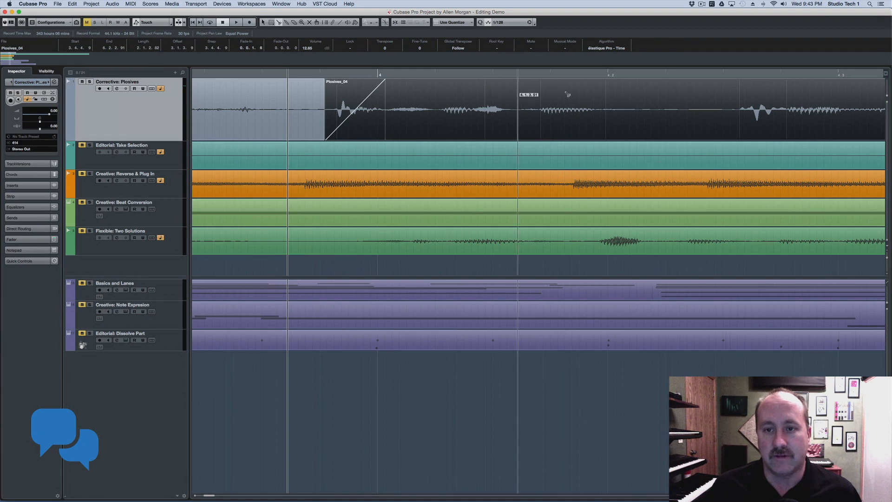
pyautogui.click(739, 111)
pyautogui.press('1')
pyautogui.moveTo(743, 83); pyautogui.dragTo(794, 83)
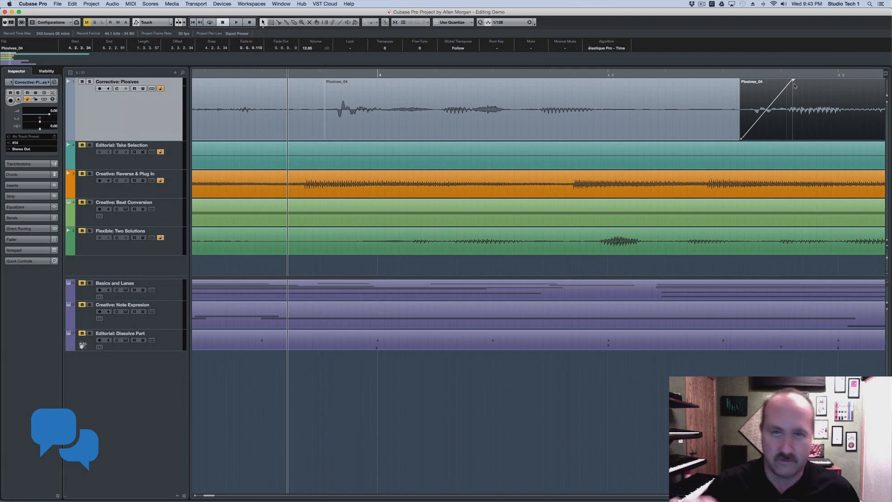
# Step: Play back the Plosives track from before the first split to audition both fade-ins
pyautogui.moveTo(499, 72); pyautogui.dragTo(424, 65)
pyautogui.click(272, 73)
pyautogui.press('space')
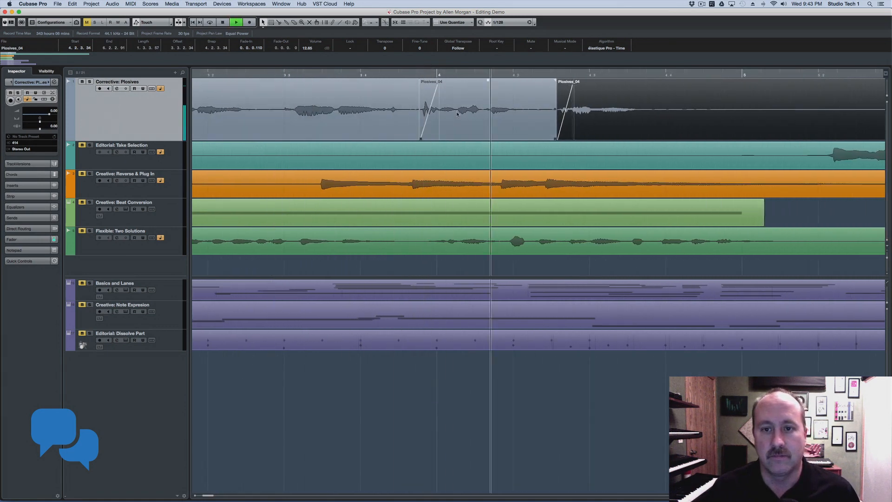
pyautogui.press('space')
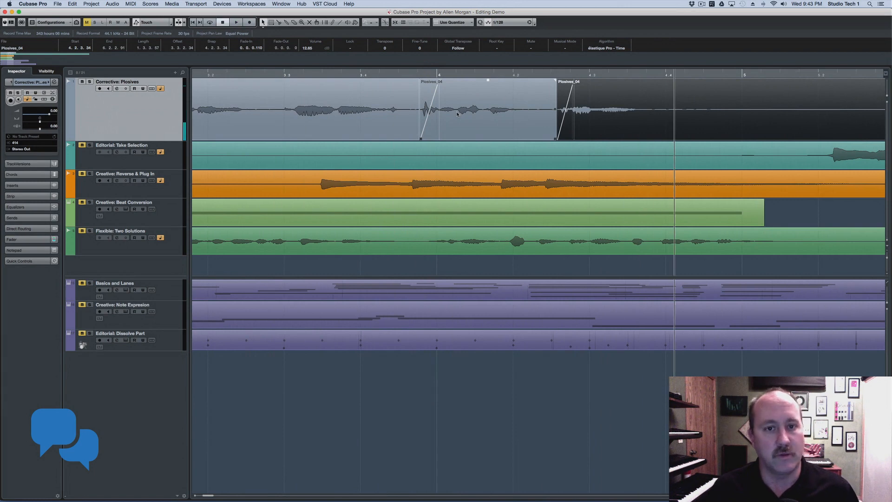
# Step: Lengthen the fade-in on the middle Plosives clip slightly past the plosive and play it back
pyautogui.moveTo(439, 82); pyautogui.dragTo(450, 80)
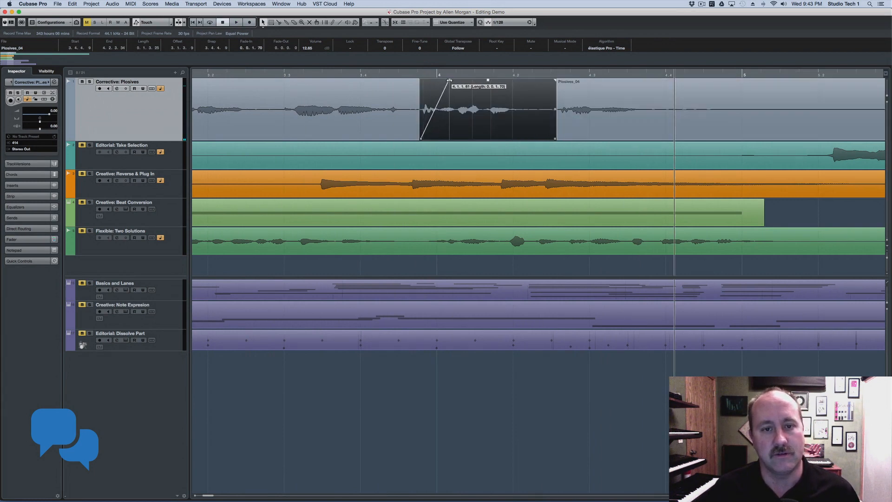
pyautogui.moveTo(451, 80); pyautogui.dragTo(454, 81)
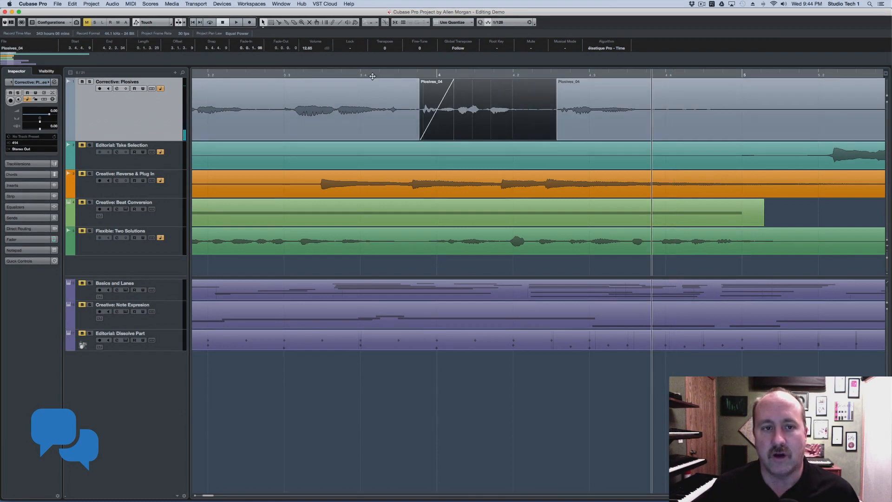
pyautogui.click(370, 75)
pyautogui.press('space')
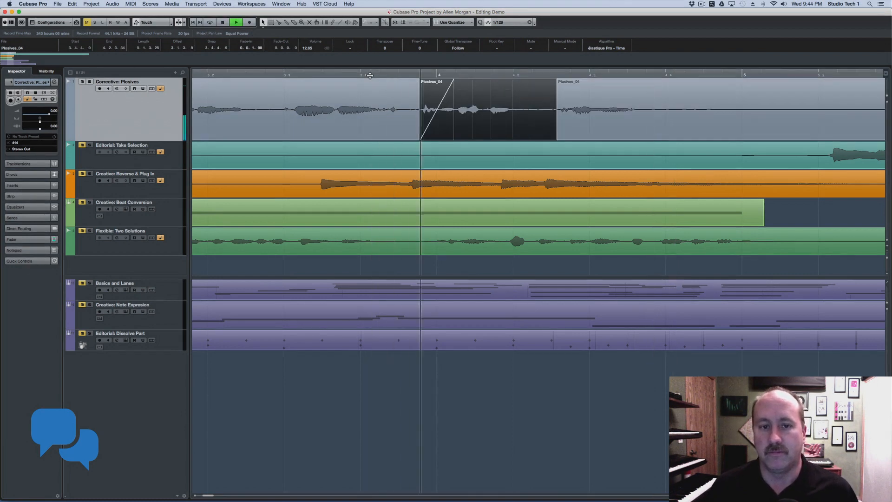
pyautogui.press('space')
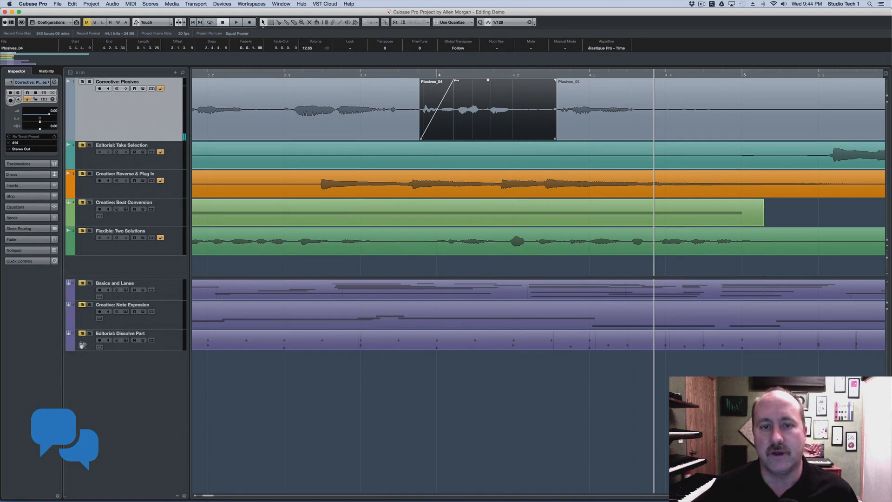
# Step: Try longer fade-ins of about 0.0.3.40 on the middle clip and 0.0.2.60 on the last clip, and play the result
pyautogui.moveTo(455, 80); pyautogui.dragTo(483, 80)
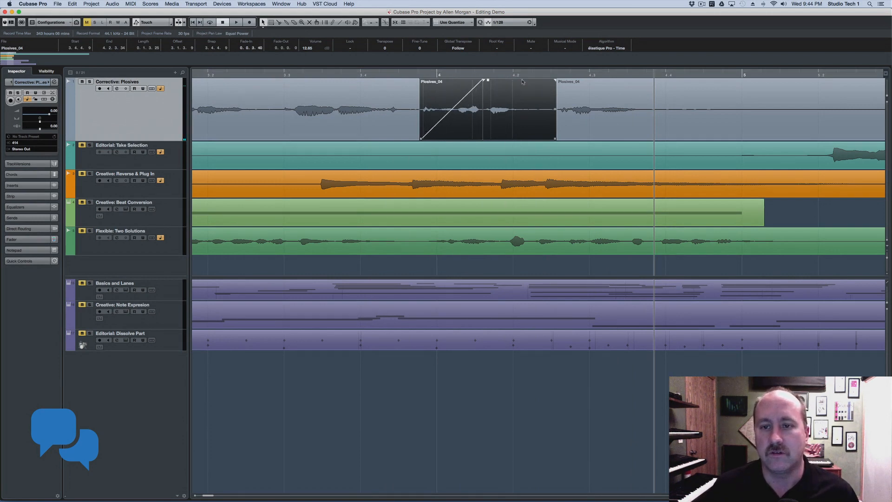
pyautogui.moveTo(581, 79); pyautogui.dragTo(604, 79)
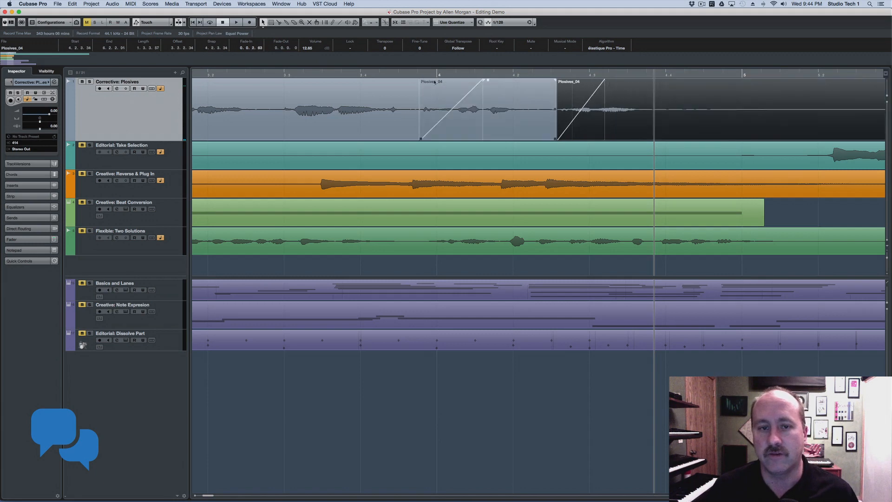
pyautogui.click(296, 75)
pyautogui.press('space')
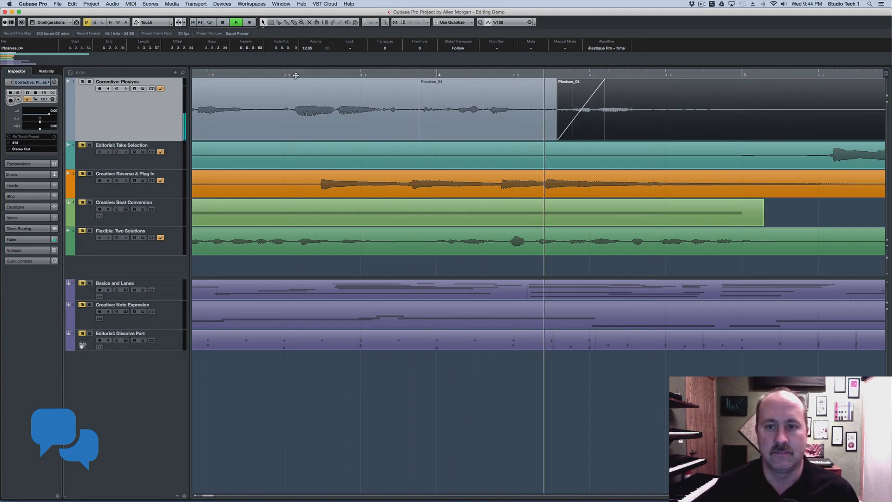
pyautogui.press('space')
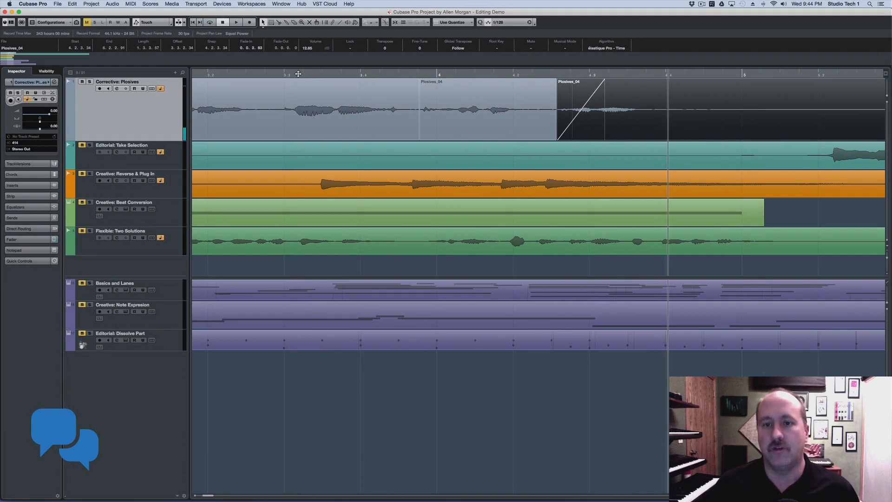
# Step: Shorten the fade-ins on the last and middle Plosives clips so that they cover only the plosives and the word starts
pyautogui.moveTo(605, 80); pyautogui.dragTo(584, 81)
pyautogui.moveTo(484, 79); pyautogui.dragTo(464, 79)
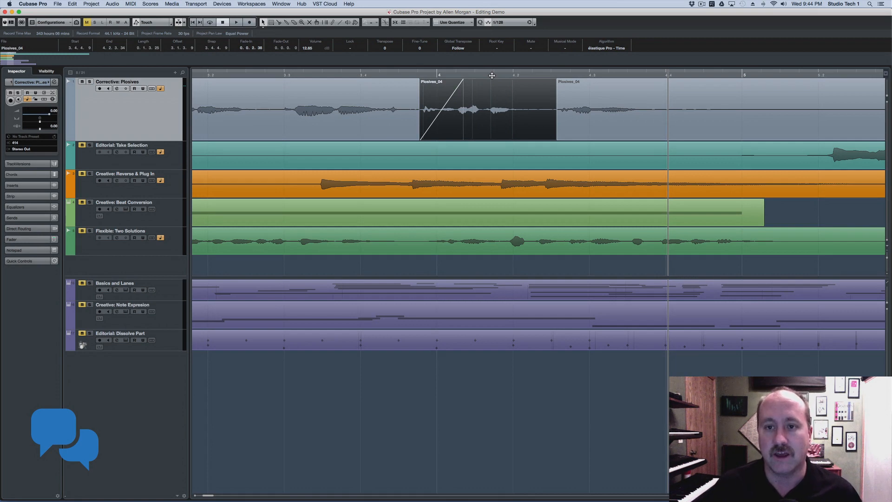
# Step: Mute and shrink the Plosives track, and show the take lanes of the Editorial: Take Selection track
pyautogui.click(175, 152)
pyautogui.moveTo(165, 141); pyautogui.dragTo(165, 105)
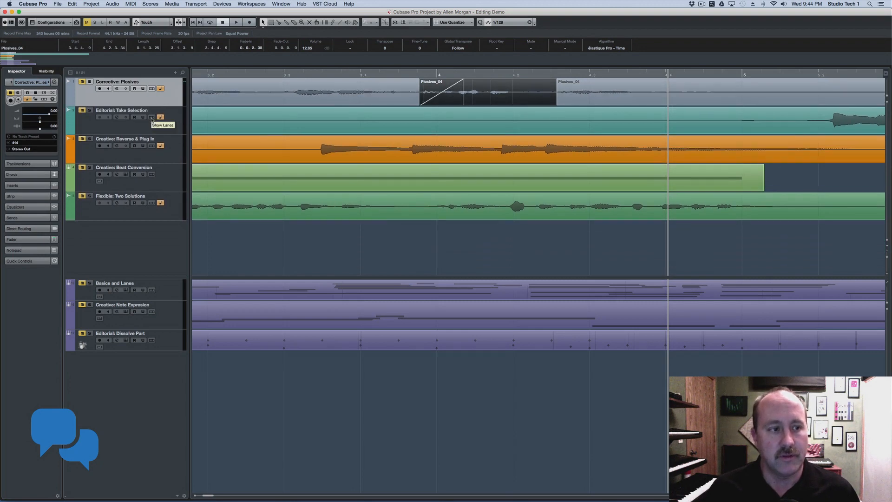
pyautogui.click(152, 117)
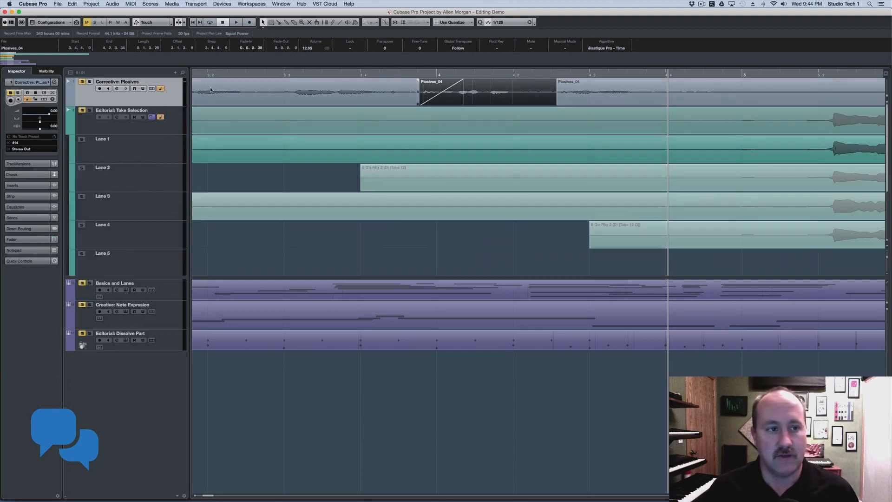
pyautogui.moveTo(244, 77); pyautogui.dragTo(243, 29)
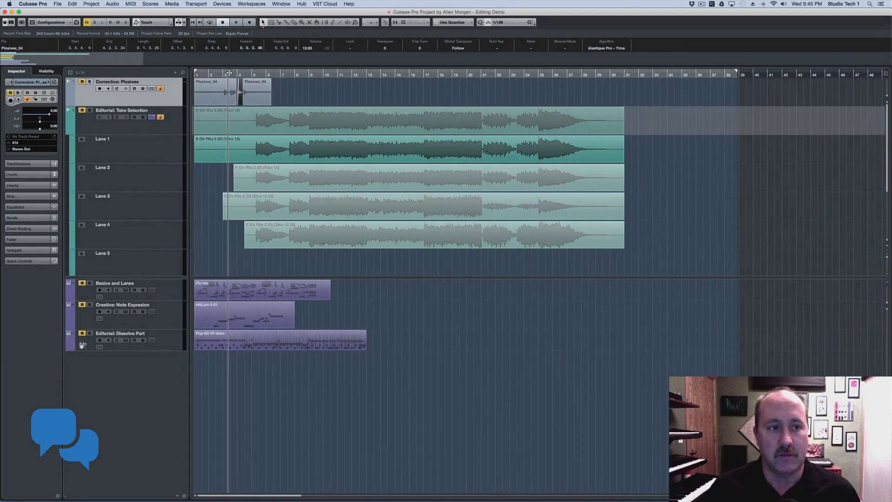
# Step: Comp the guitar takes by isolating the phrase around bars 5–7 on Lane 1 and assigning bars 21–28 to Lane 2
pyautogui.click(332, 151)
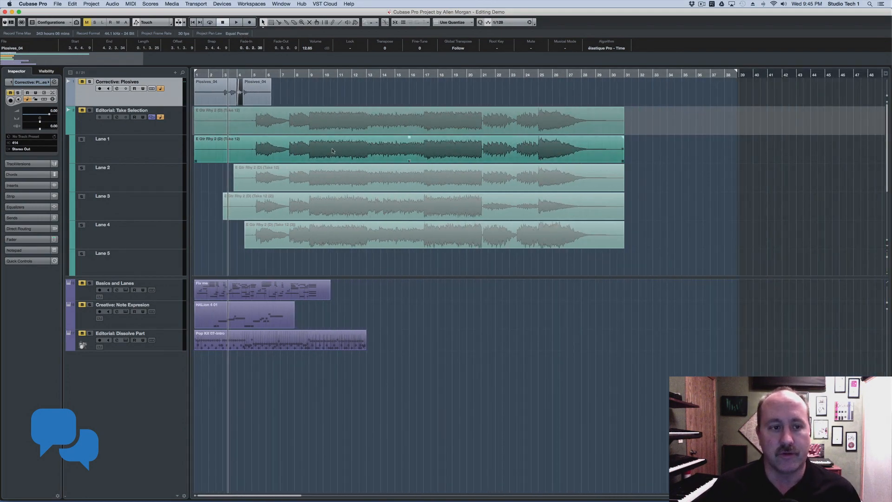
pyautogui.click(156, 153)
pyautogui.click(156, 181)
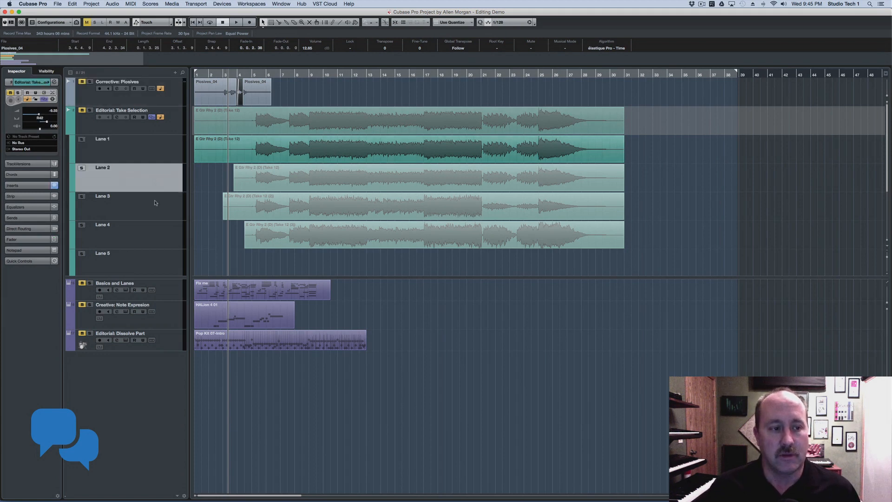
pyautogui.click(156, 195)
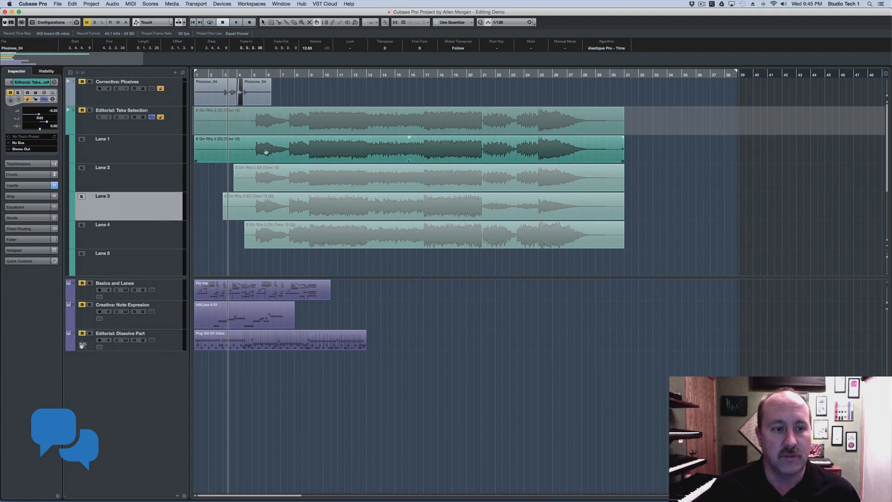
pyautogui.moveTo(255, 155); pyautogui.dragTo(290, 156)
pyautogui.moveTo(485, 174); pyautogui.dragTo(591, 173)
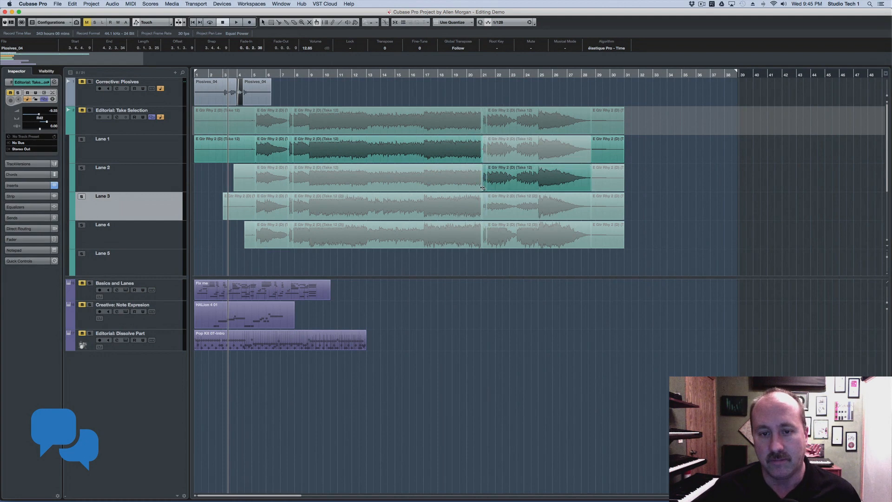
# Step: Audition the comp while switching phrases between lanes, leaving Lane 4's take active for the phrase around bars 5–7
pyautogui.click(274, 176)
pyautogui.click(317, 172)
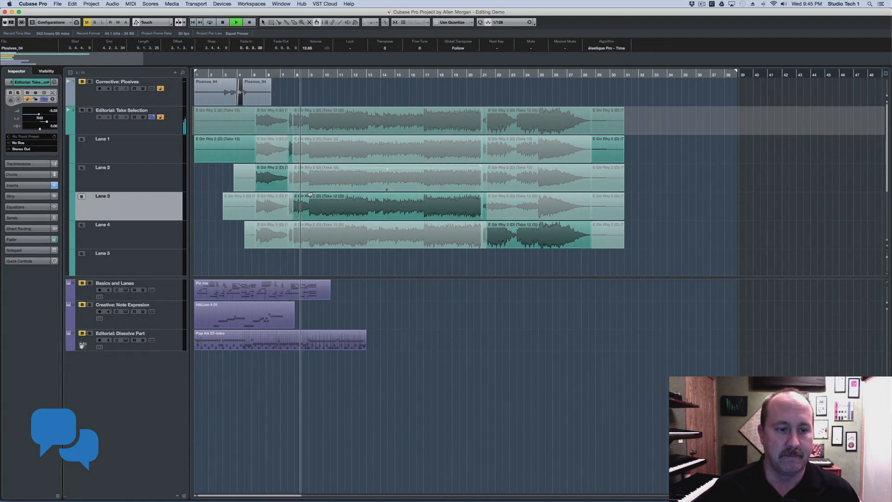
pyautogui.press('space')
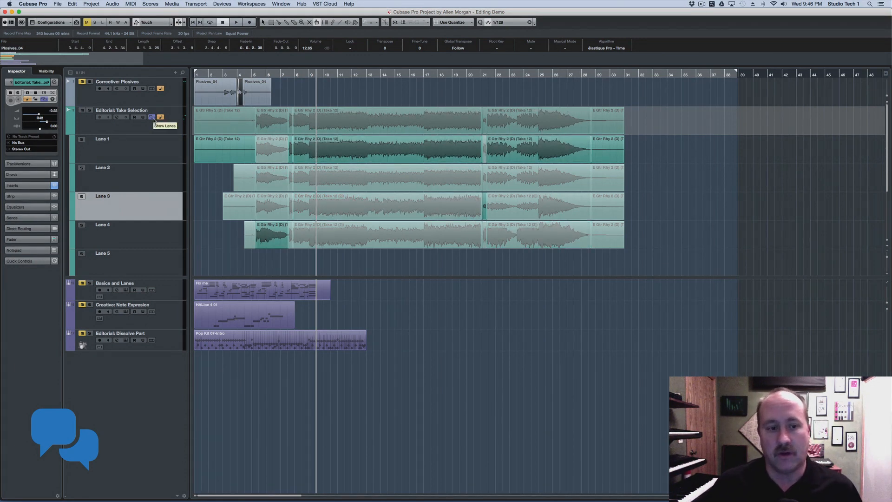
# Step: Make Lane 3's take active for the phrase around bars 21–28, and hide the take lanes of the Editorial: Take Selection track
pyautogui.click(513, 209)
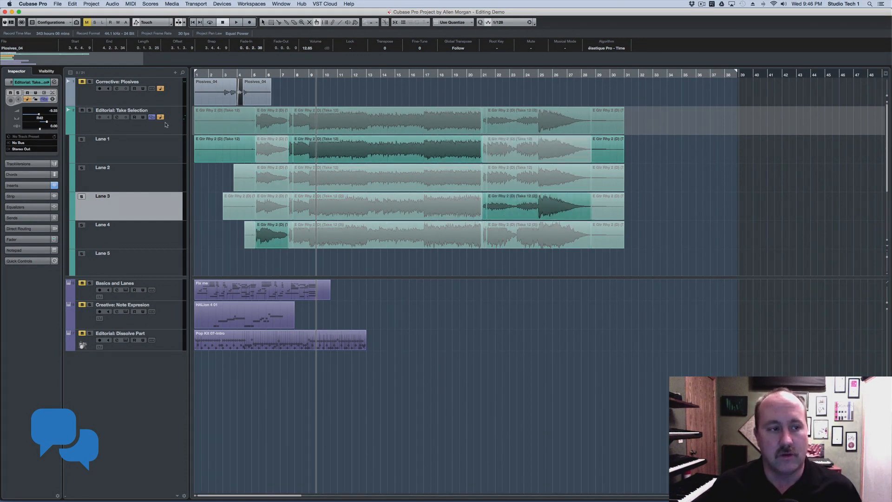
pyautogui.click(152, 118)
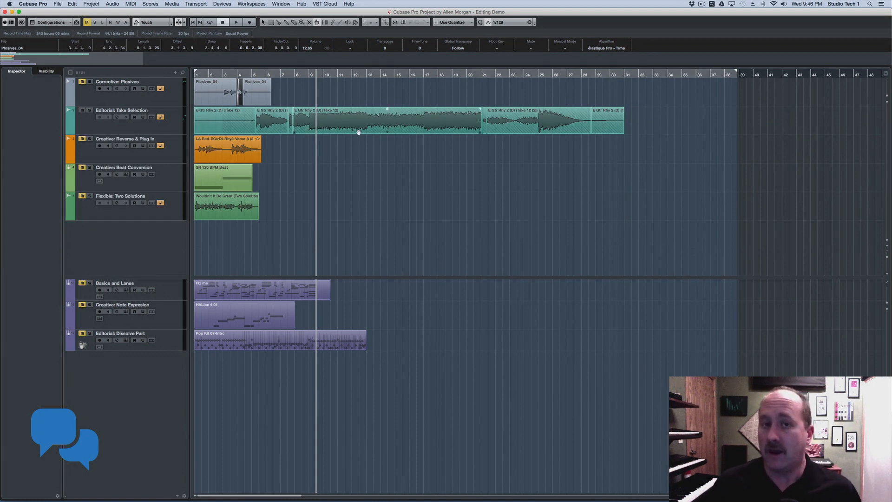
# Step: Select all comped guitar clips on the Editorial: Take Selection track and glue them into one part
pyautogui.rightClick(391, 144)
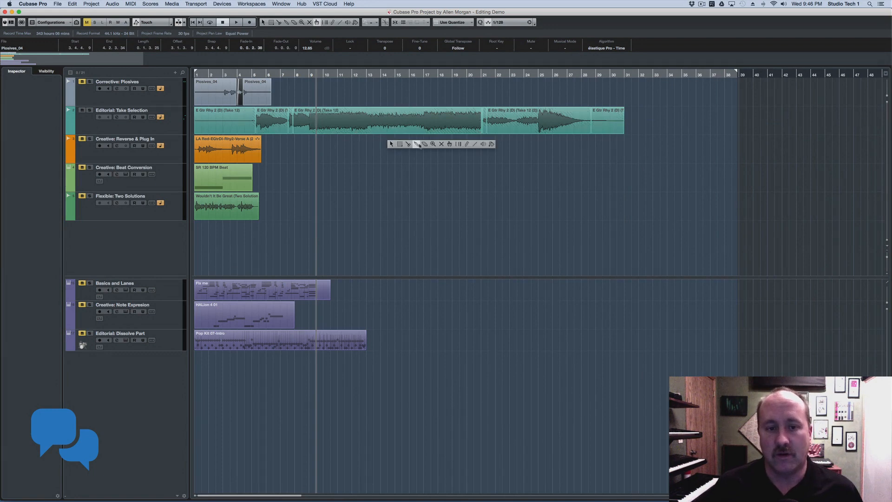
pyautogui.click(391, 144)
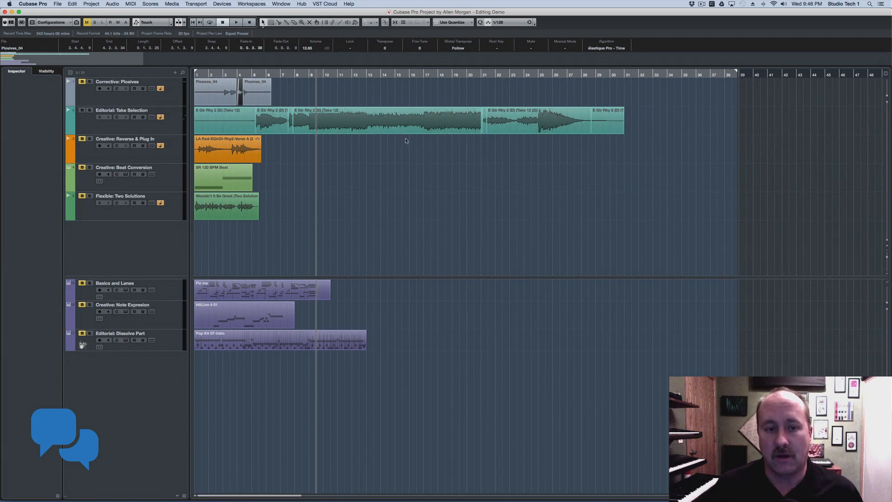
pyautogui.moveTo(651, 123); pyautogui.dragTo(232, 125)
pyautogui.rightClick(371, 124)
pyautogui.click(396, 122)
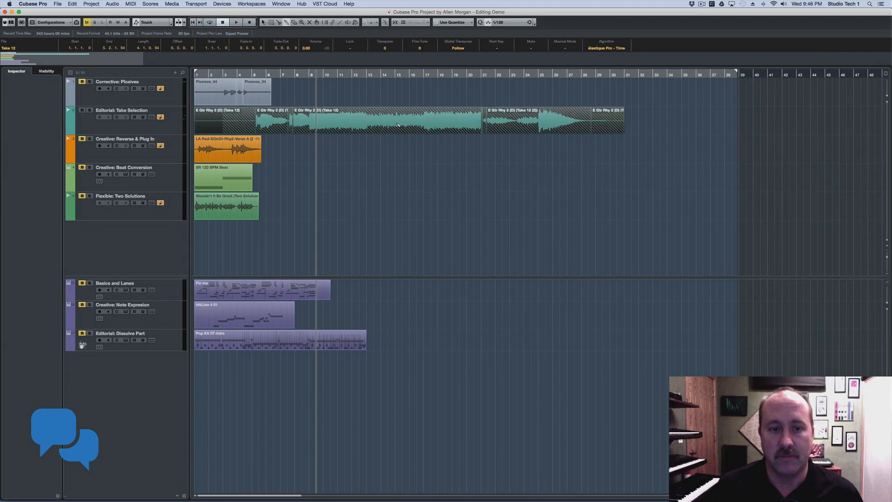
pyautogui.click(398, 125)
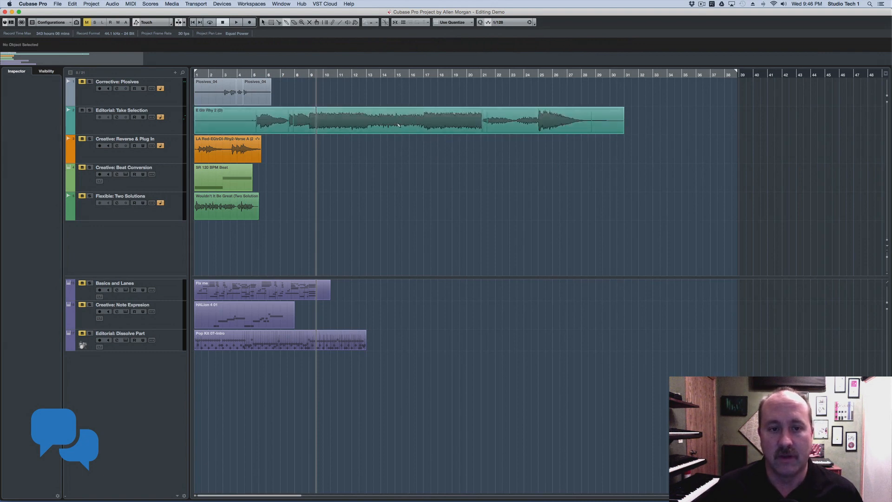
pyautogui.rightClick(442, 142)
pyautogui.click(440, 141)
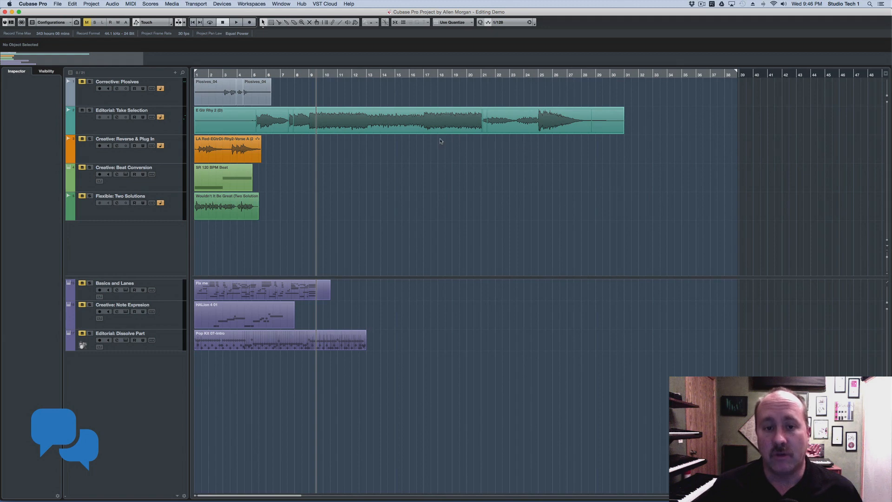
# Step: Bounce the glued guitar part to a single audio file, replacing the existing events
pyautogui.click(362, 114)
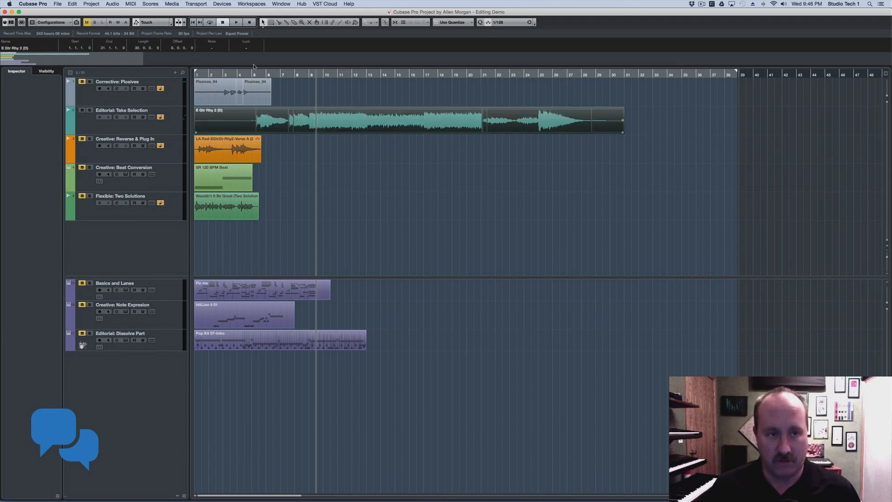
pyautogui.click(113, 4)
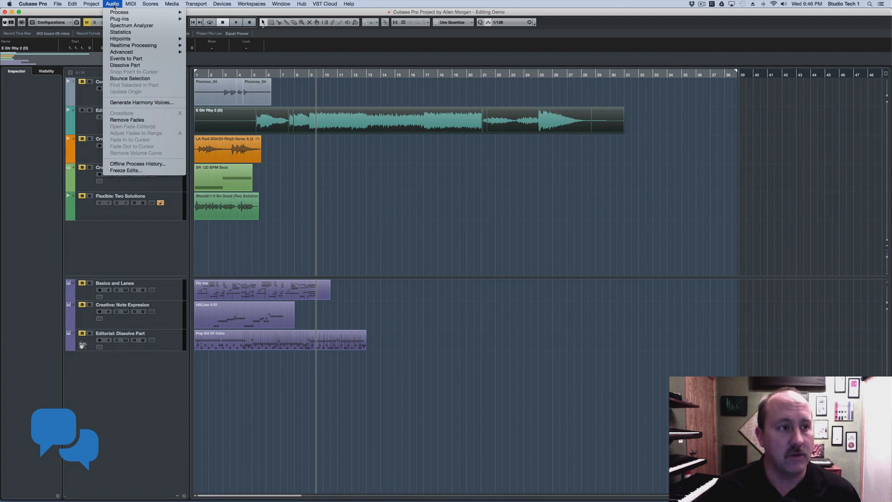
pyautogui.click(129, 78)
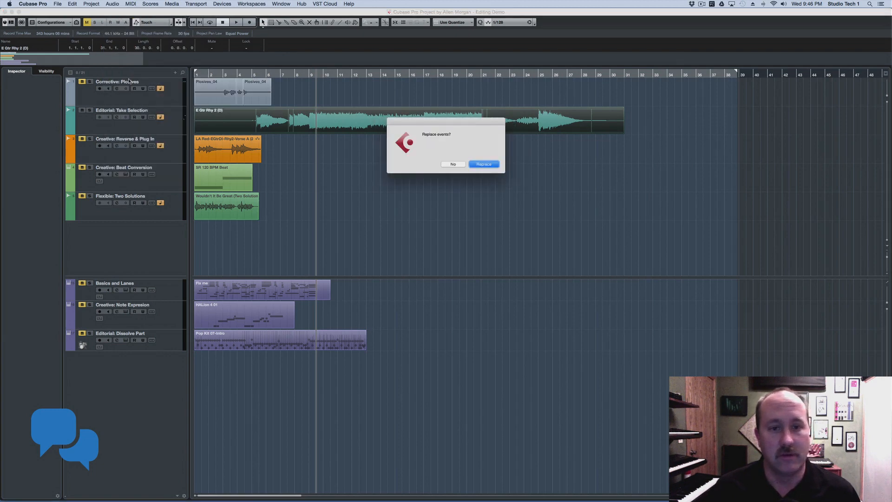
pyautogui.click(480, 165)
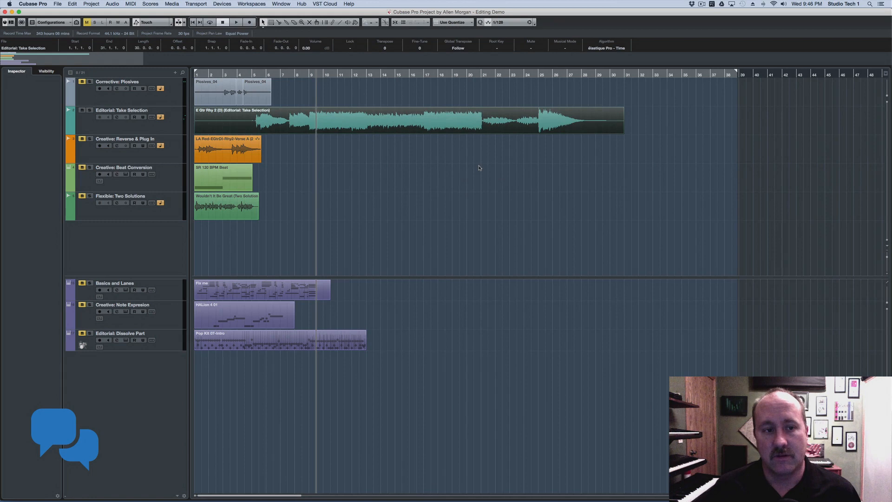
pyautogui.click(479, 167)
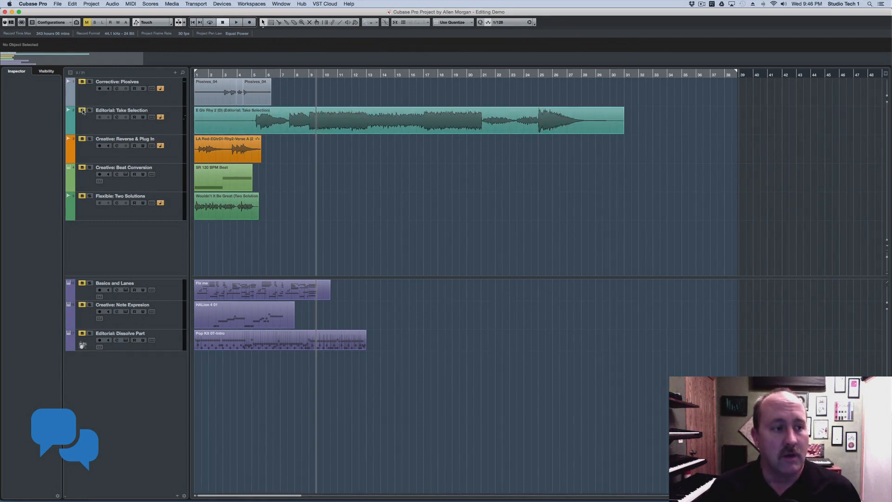
# Step: Enlarge the Creative: Reverse & Plug In track and open its guitar clip in the Sample Editor
pyautogui.click(161, 157)
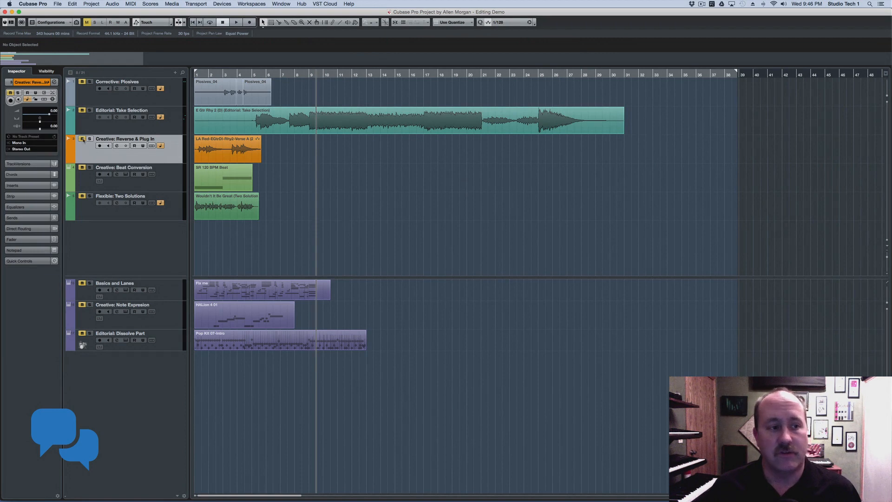
pyautogui.click(168, 165)
pyautogui.moveTo(169, 163); pyautogui.dragTo(170, 185)
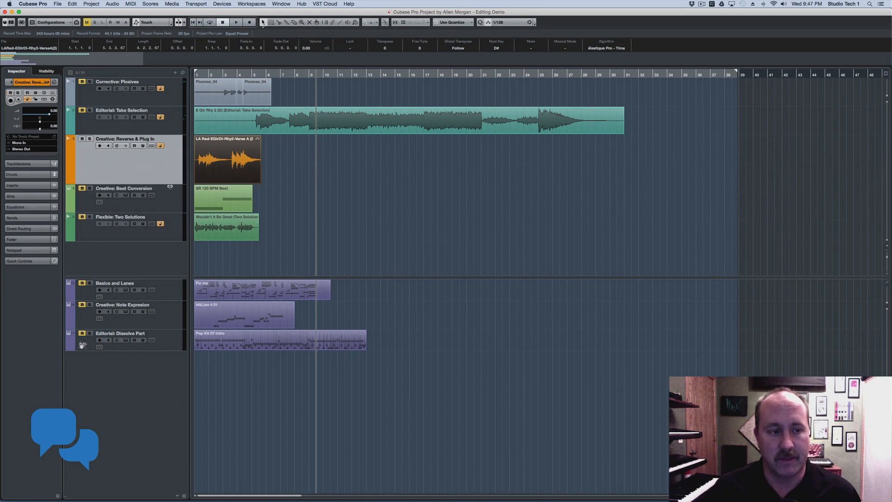
pyautogui.doubleClick(221, 159)
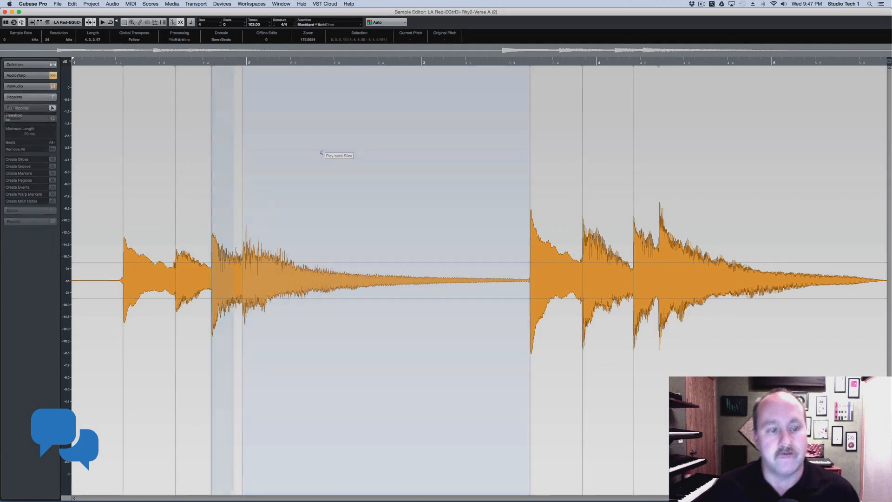
# Step: Try reversing the guitar audio from about bar 1 beat 4 to bar 3 beat 3, discarding the VariAudio data
pyautogui.moveTo(259, 246); pyautogui.dragTo(530, 261)
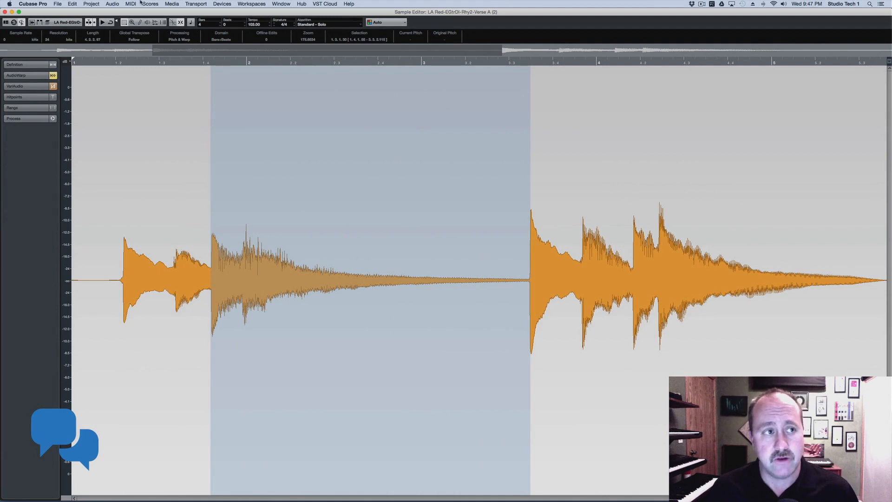
pyautogui.click(112, 3)
pyautogui.moveTo(112, 14)
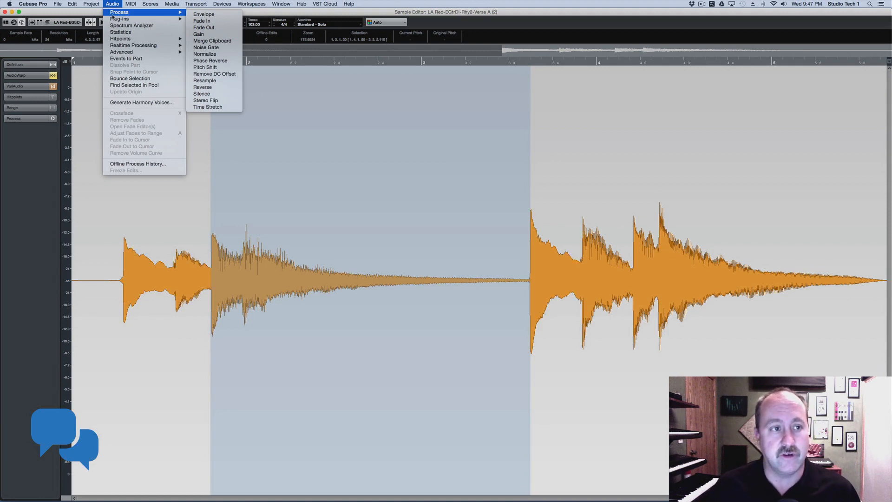
pyautogui.click(217, 88)
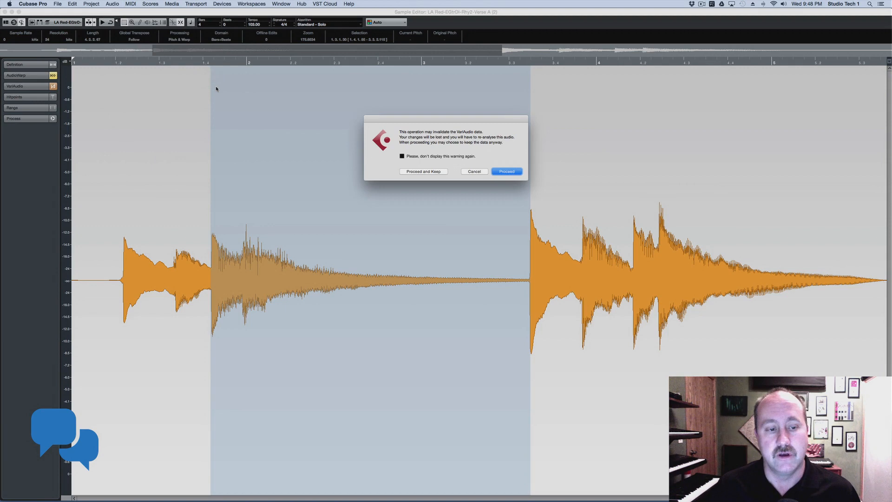
pyautogui.click(498, 171)
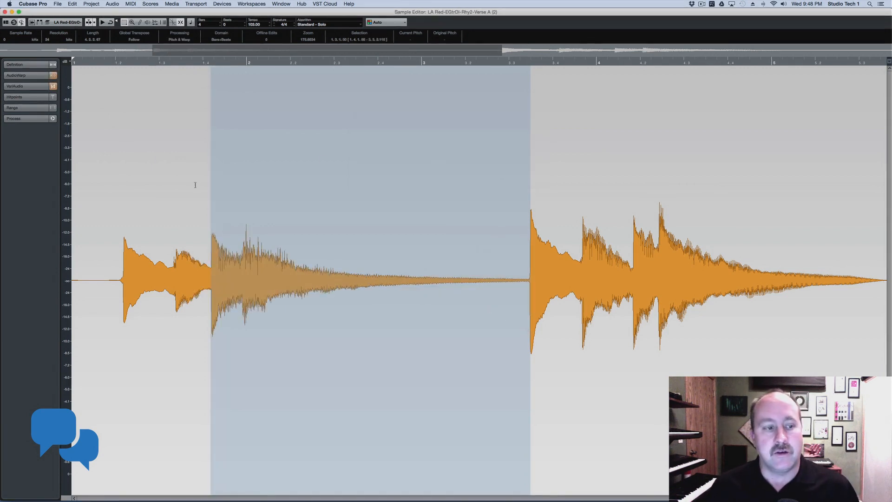
pyautogui.click(160, 262)
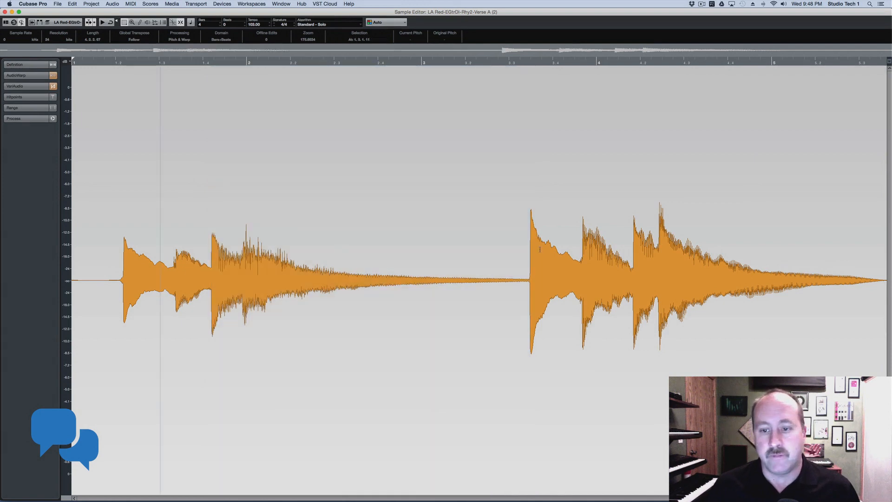
pyautogui.moveTo(530, 256); pyautogui.dragTo(656, 255)
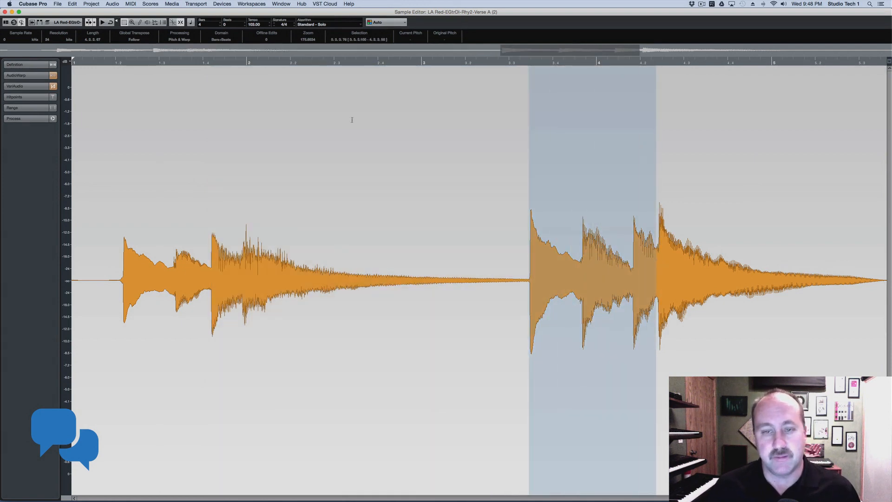
pyautogui.click(91, 4)
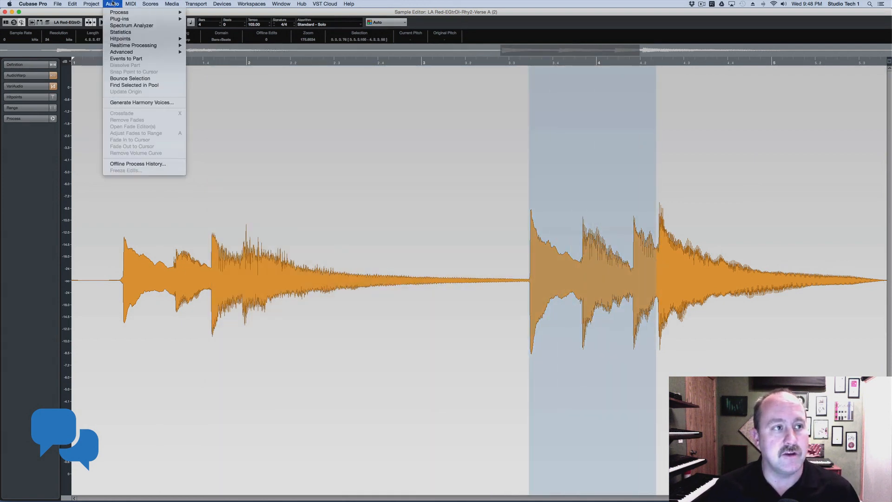
pyautogui.moveTo(111, 13)
pyautogui.moveTo(215, 26)
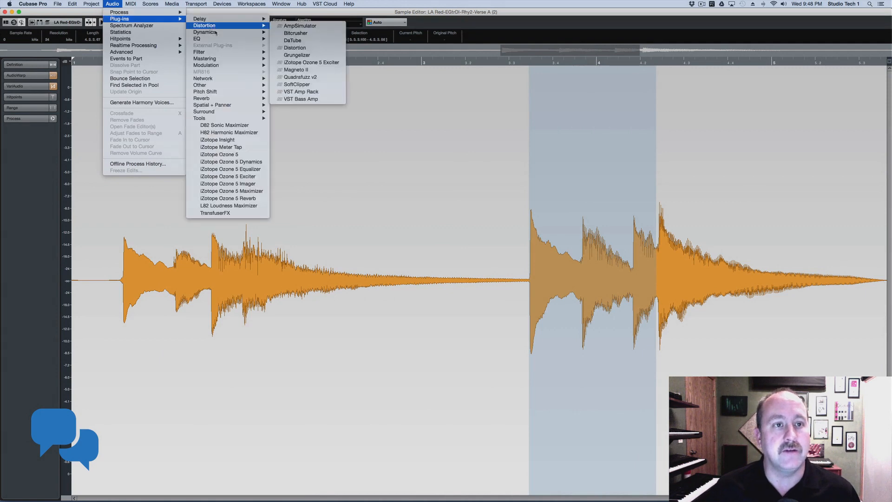
pyautogui.moveTo(215, 53)
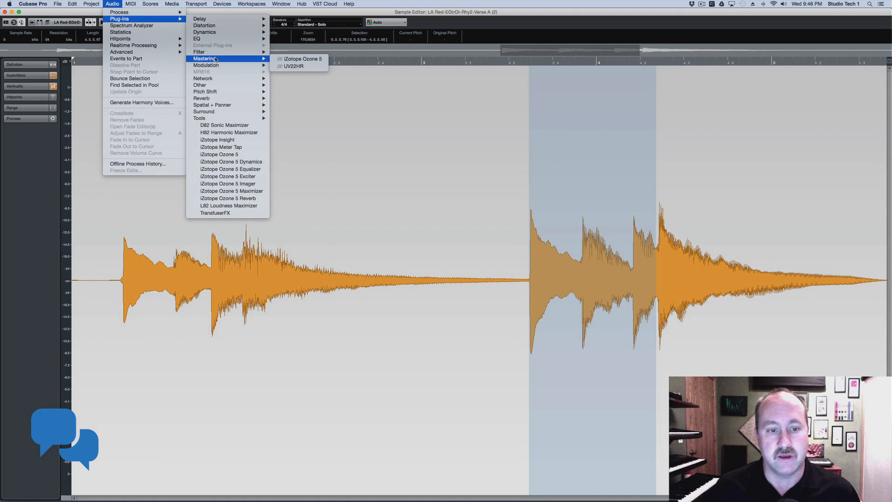
pyautogui.click(386, 151)
pyautogui.click(350, 233)
# Step: Try applying the MonoDelay plug-in to the guitar notes in the first half of bar 2, and play the clip back
pyautogui.moveTo(240, 260); pyautogui.dragTo(352, 261)
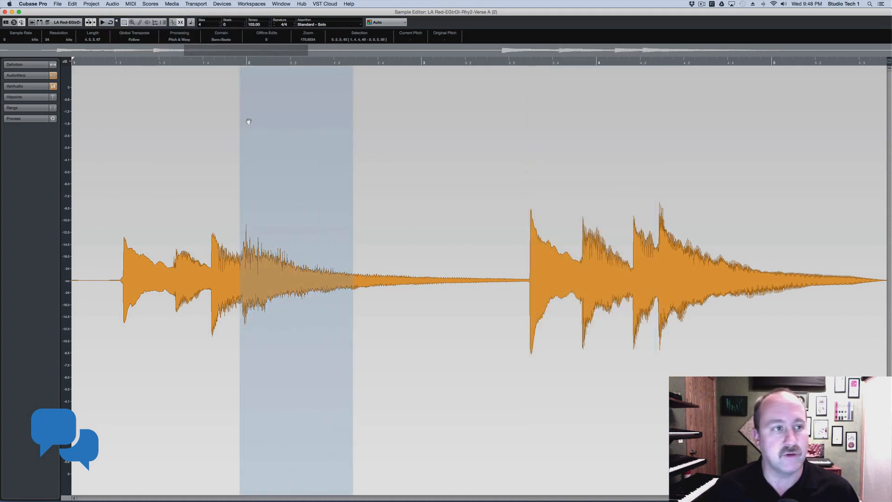
pyautogui.click(113, 4)
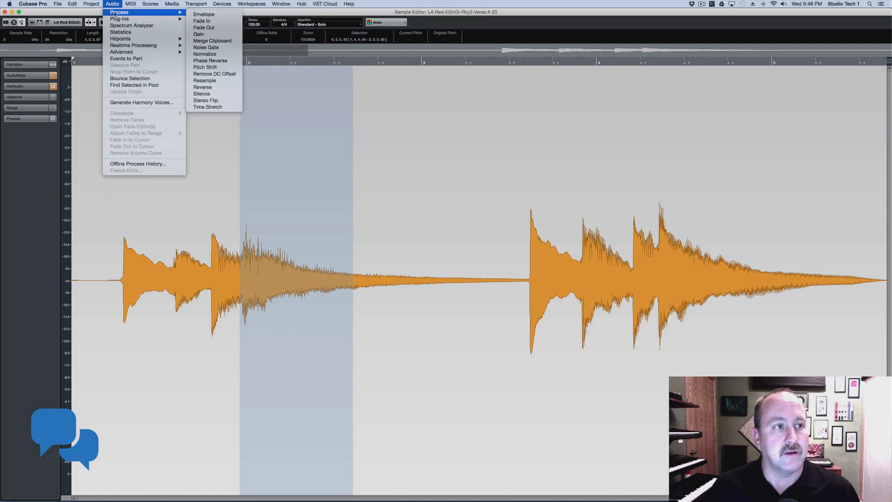
pyautogui.moveTo(219, 22)
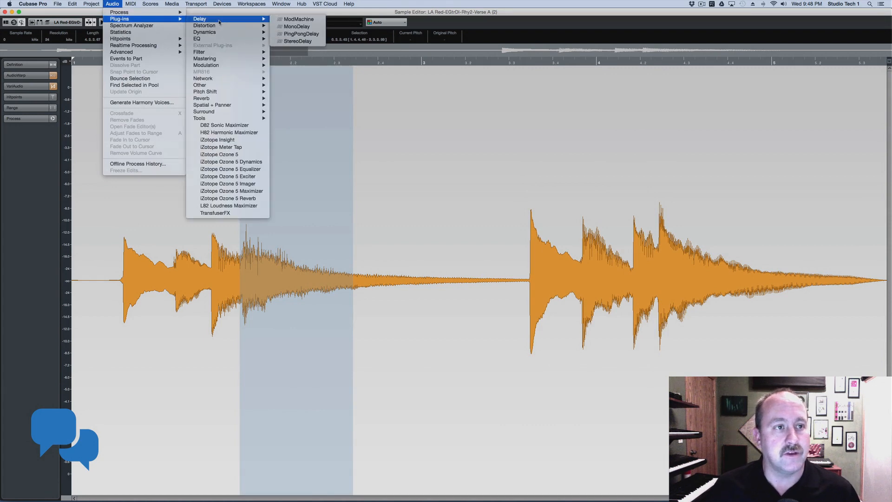
pyautogui.click(297, 26)
pyautogui.moveTo(337, 149); pyautogui.dragTo(336, 172)
pyautogui.click(447, 175)
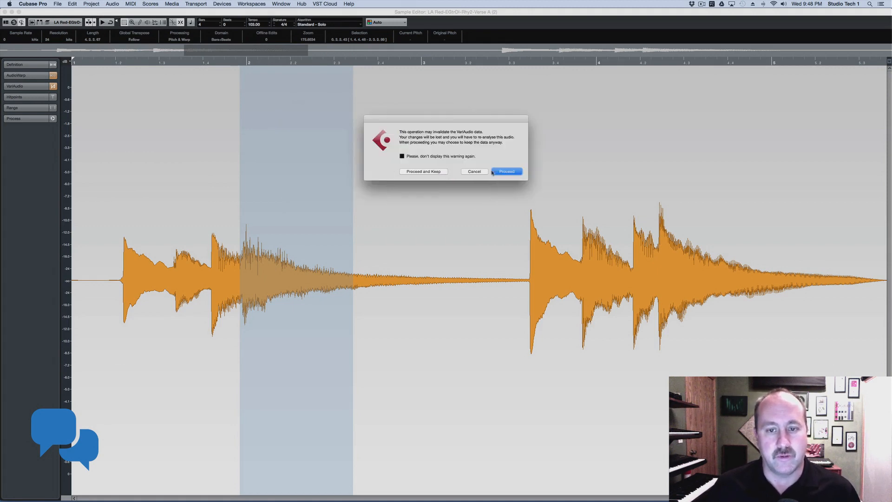
pyautogui.click(517, 172)
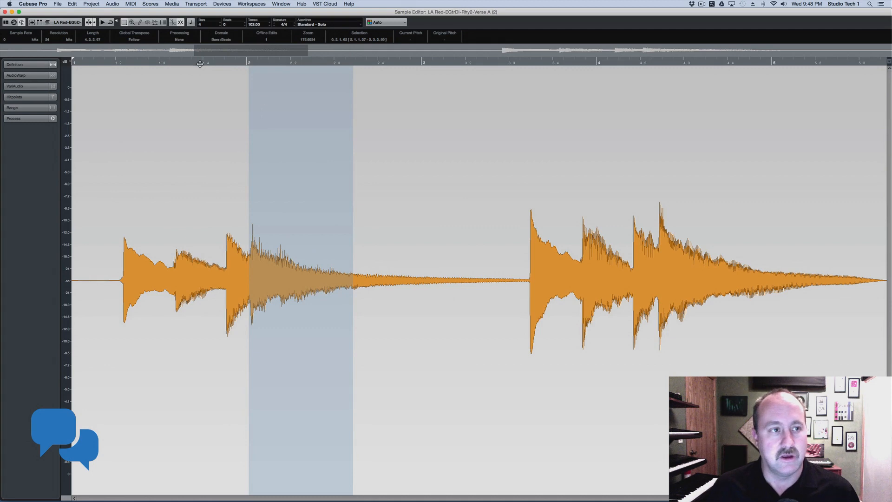
pyautogui.click(120, 61)
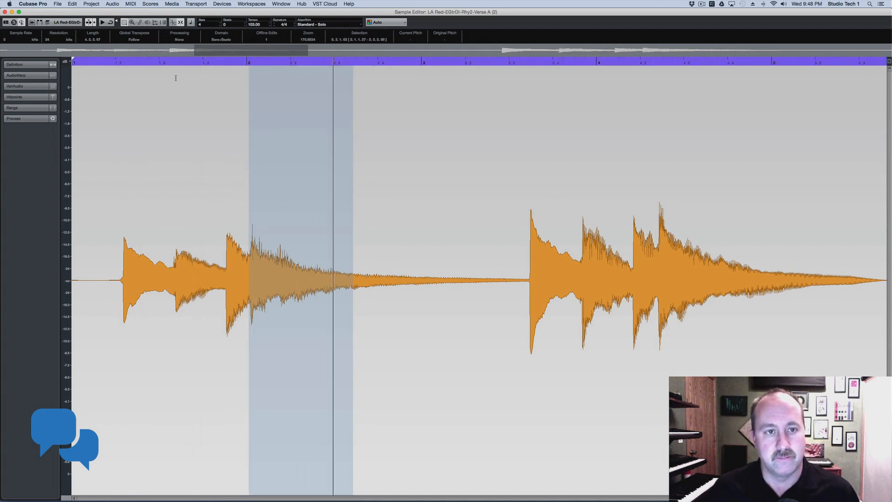
pyautogui.press('space')
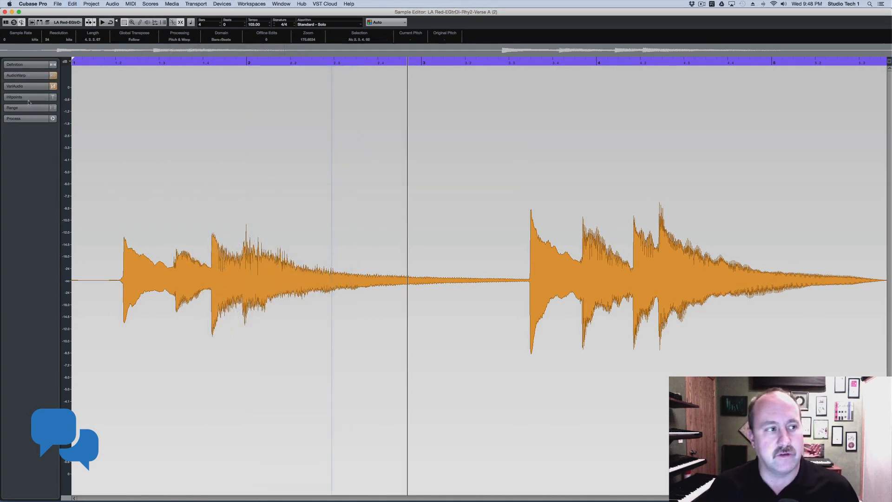
# Step: Turn on Musical Mode for the guitar clip in AudioWarp and activate Free Warp
pyautogui.click(24, 75)
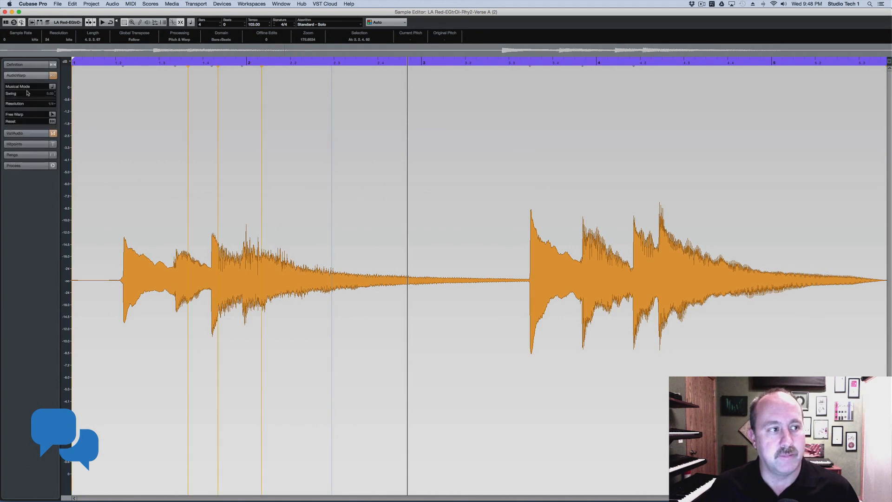
pyautogui.click(53, 86)
pyautogui.click(52, 114)
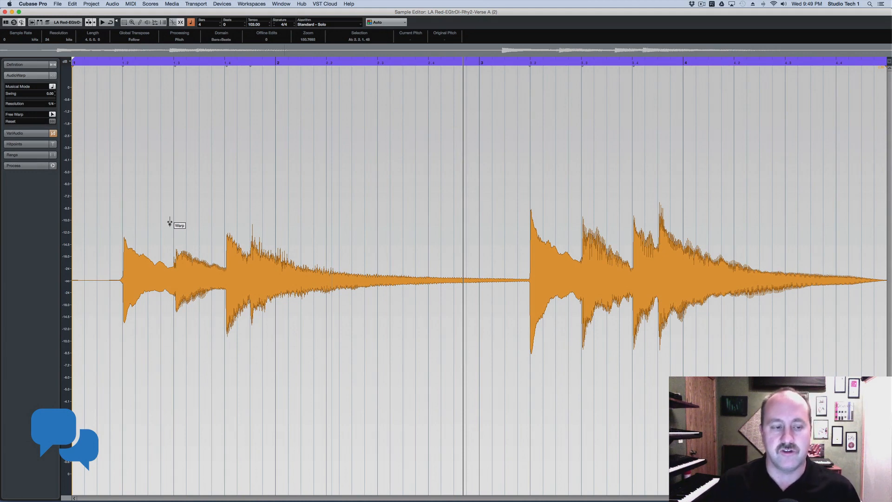
# Step: Free-warp several guitar notes across bars 1 to 4, shifting some later and others earlier against the grid
pyautogui.moveTo(246, 232)
pyautogui.mouseDown()
pyautogui.moveTo(331, 245)
pyautogui.moveTo(294, 246)
pyautogui.mouseUp()
pyautogui.moveTo(573, 265)
pyautogui.mouseDown()
pyautogui.moveTo(450, 270)
pyautogui.moveTo(600, 275)
pyautogui.mouseUp()
pyautogui.moveTo(747, 274)
pyautogui.mouseDown()
pyautogui.moveTo(663, 275)
pyautogui.moveTo(726, 274)
pyautogui.mouseUp()
pyautogui.moveTo(253, 262)
pyautogui.mouseDown()
pyautogui.moveTo(294, 262)
pyautogui.moveTo(178, 261)
pyautogui.mouseUp()
pyautogui.moveTo(327, 263)
pyautogui.mouseDown()
pyautogui.moveTo(483, 279)
pyautogui.moveTo(378, 281)
pyautogui.mouseUp()
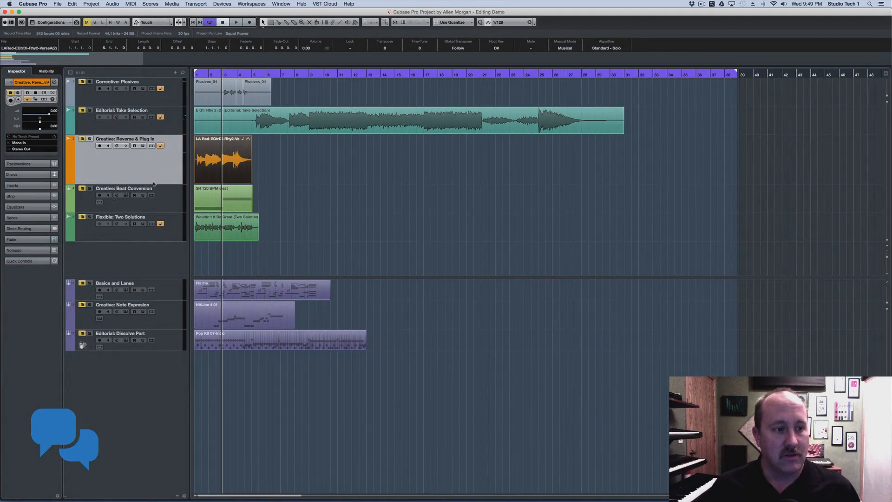
# Step: Shrink the Creative: Reverse & Plug In track and select the Creative: Beat Conversion track
pyautogui.moveTo(155, 184); pyautogui.dragTo(158, 157)
pyautogui.click(130, 176)
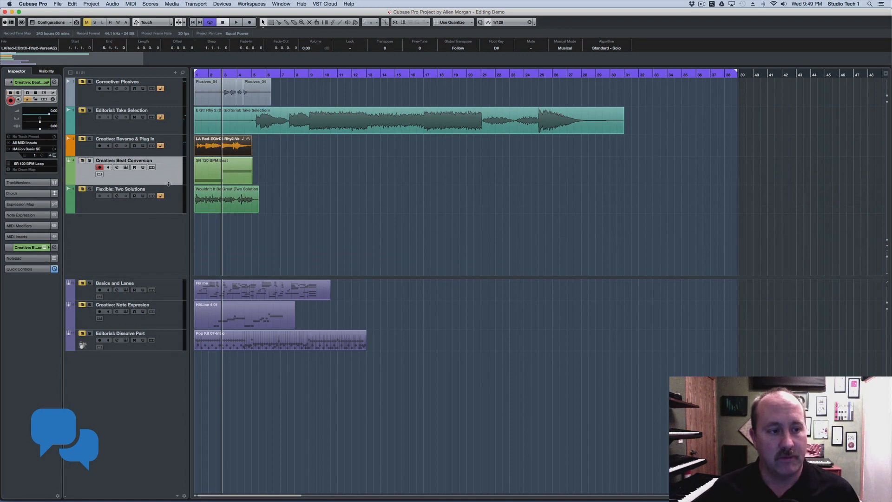
# Step: Enlarge the Creative: Beat Conversion track and open the preset browser of its HALion Sonic SE instrument
pyautogui.moveTo(169, 184); pyautogui.dragTo(169, 198)
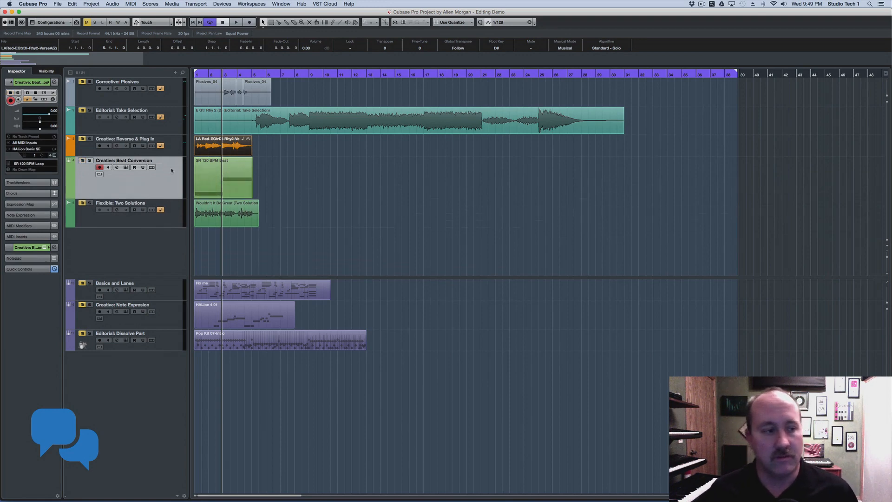
pyautogui.click(54, 156)
pyautogui.moveTo(328, 90); pyautogui.dragTo(453, 98)
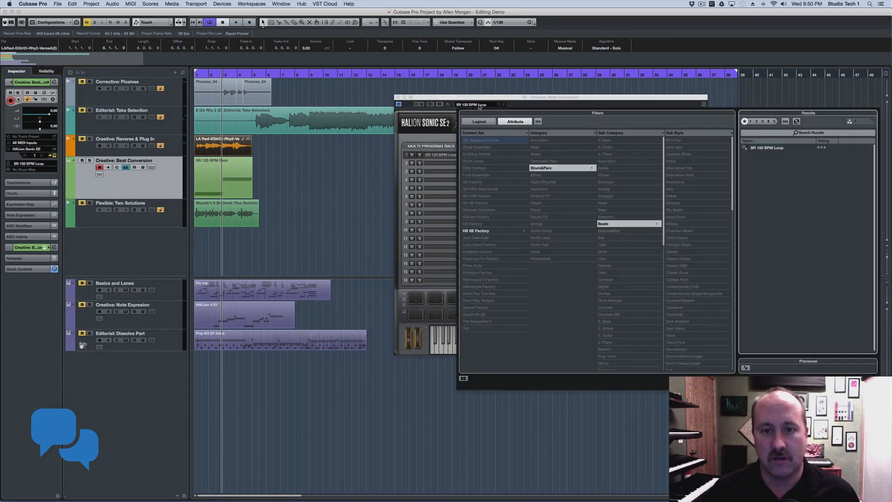
pyautogui.click(473, 105)
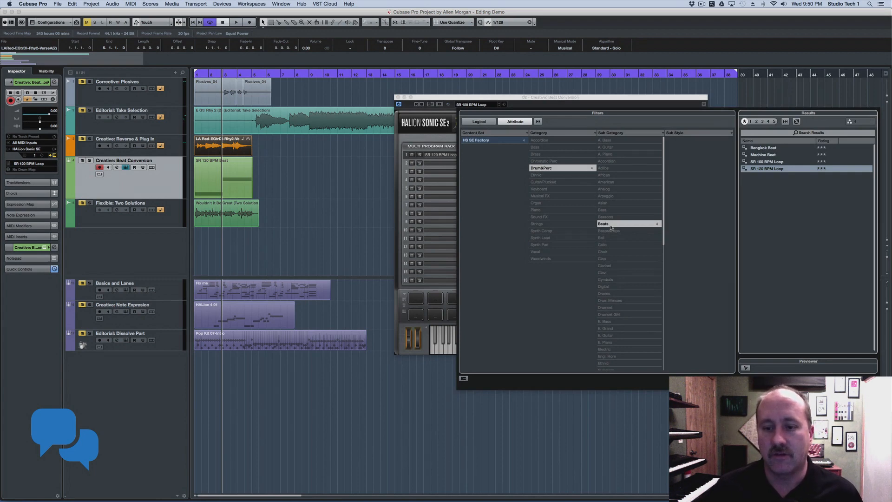
# Step: Browse the Drum&Perc Beats presets, load SR 120 BPM Loop, and close the instrument
pyautogui.click(757, 148)
pyautogui.click(758, 156)
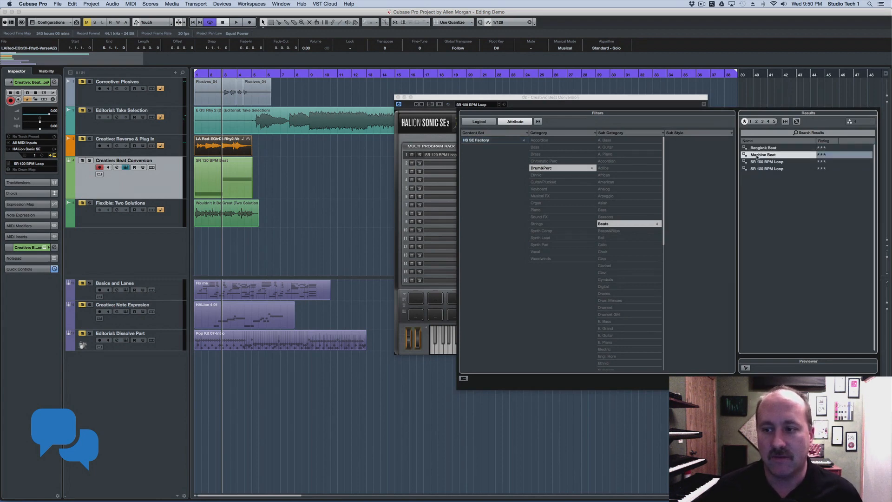
pyautogui.click(758, 162)
pyautogui.click(758, 169)
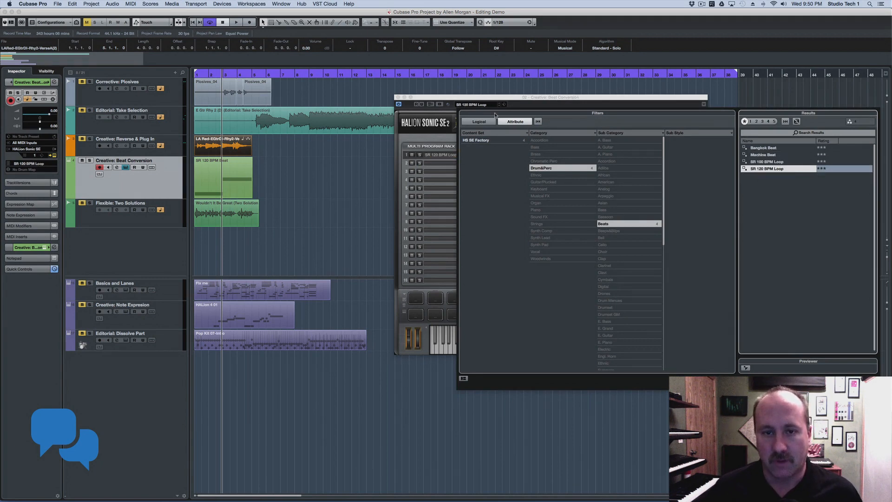
pyautogui.click(548, 109)
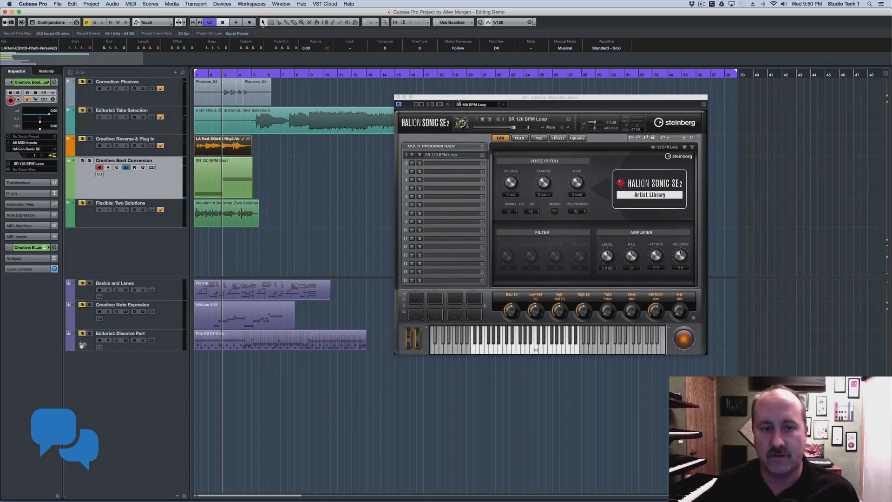
pyautogui.click(398, 97)
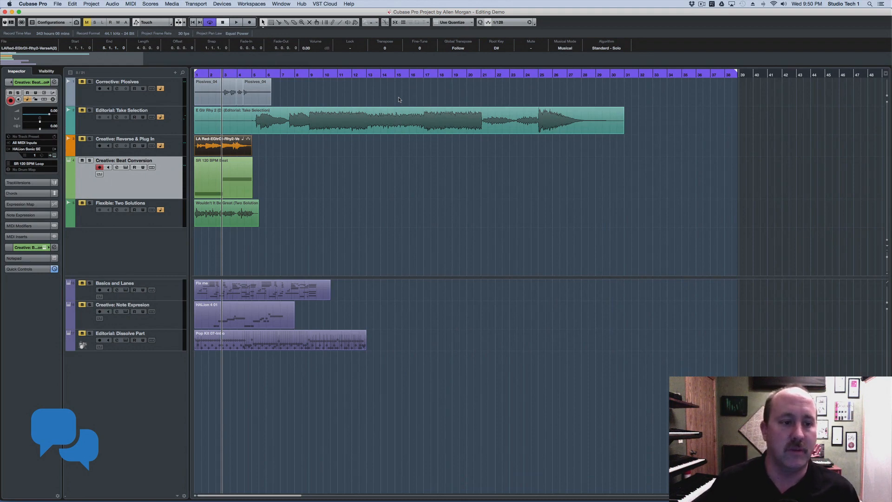
# Step: Render the SR 120 BPM Beat part in place with the current settings and play the rendered audio from the project start
pyautogui.click(205, 188)
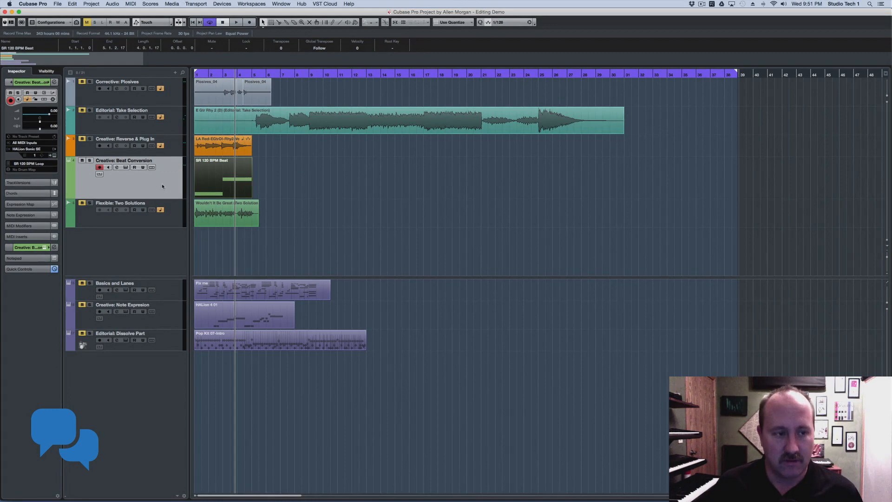
pyautogui.click(74, 4)
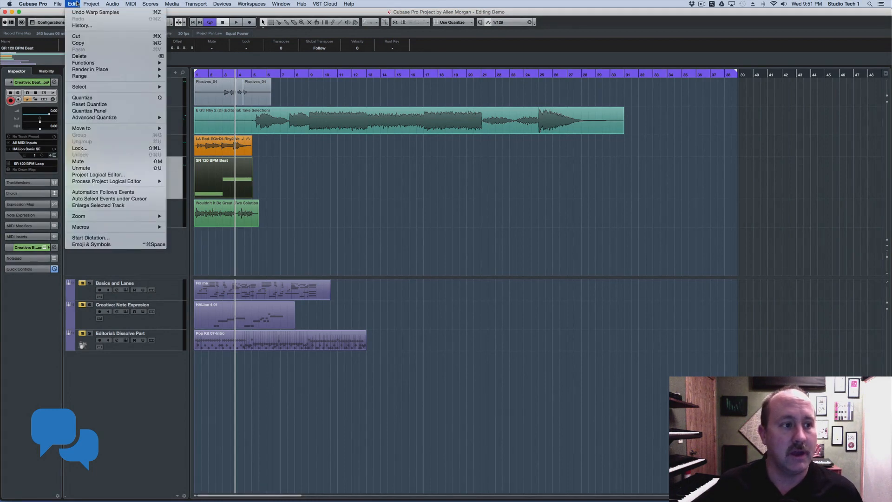
pyautogui.moveTo(92, 69)
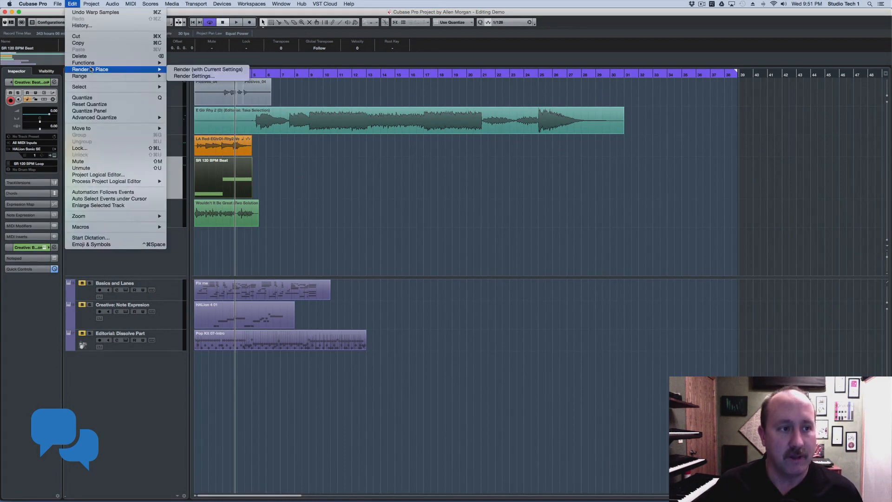
pyautogui.click(221, 70)
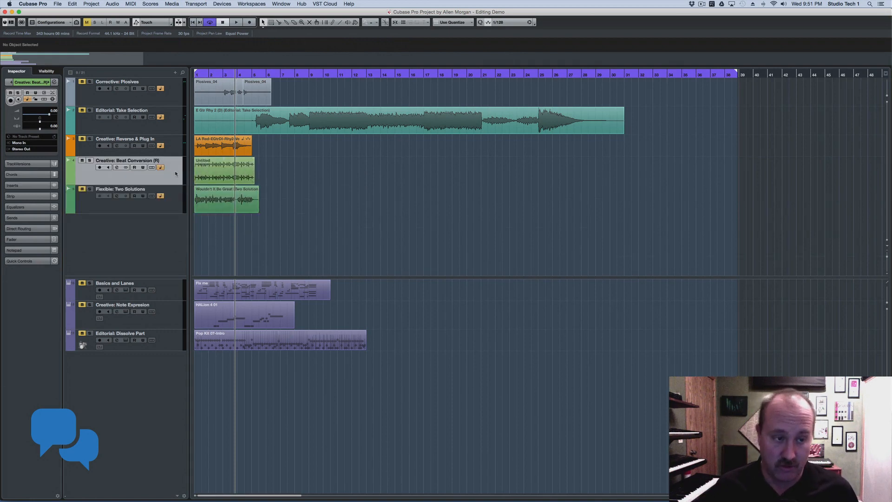
pyautogui.press('Home')
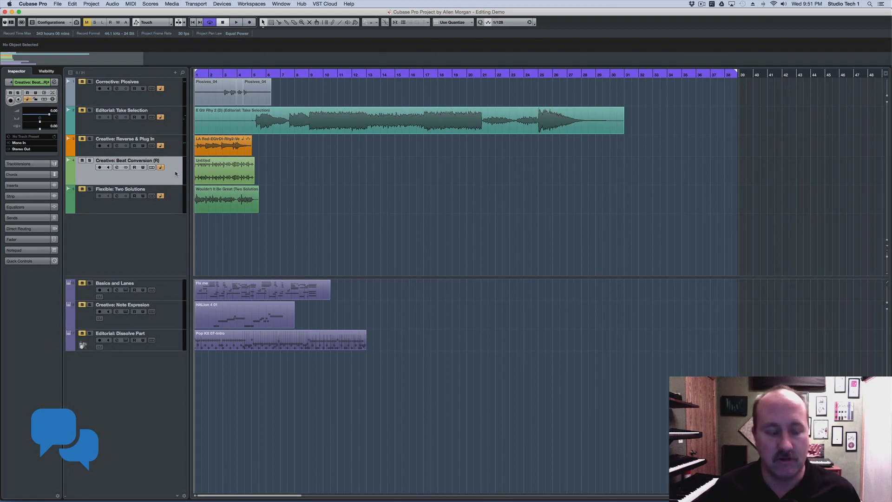
pyautogui.press('space')
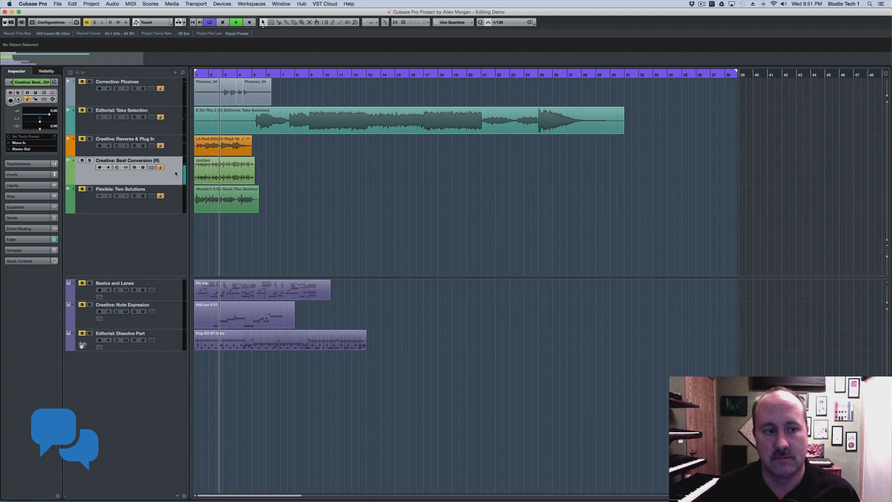
pyautogui.press('space')
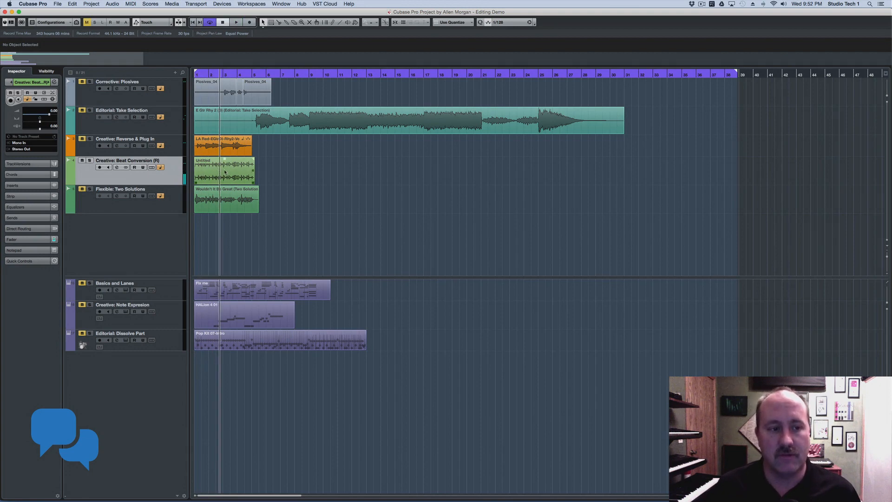
# Step: Enable Sizing Applies Time Stretch, try compressing the rendered beat clip to end in the second half of bar 3, and play it
pyautogui.click(267, 24)
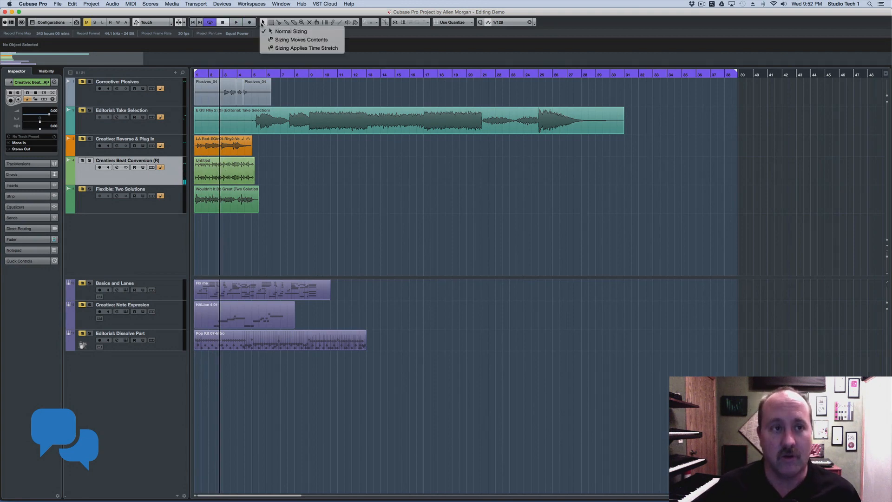
pyautogui.click(270, 48)
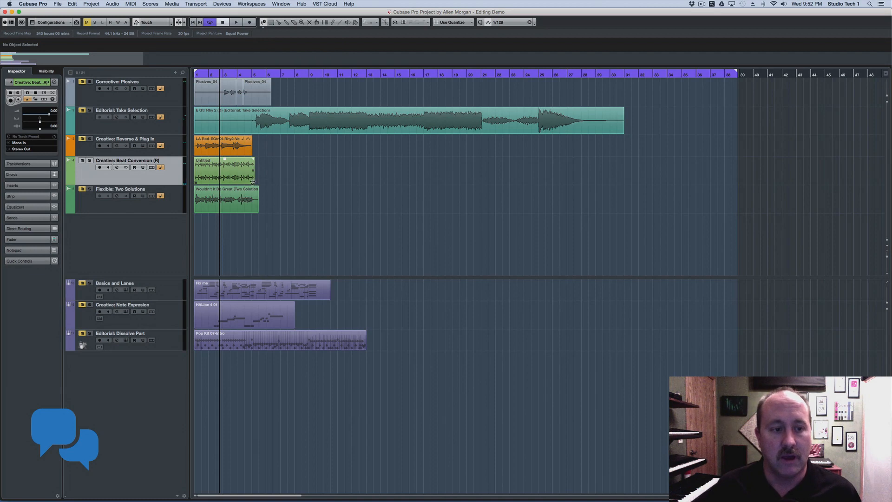
pyautogui.moveTo(252, 182); pyautogui.dragTo(232, 182)
pyautogui.press('space')
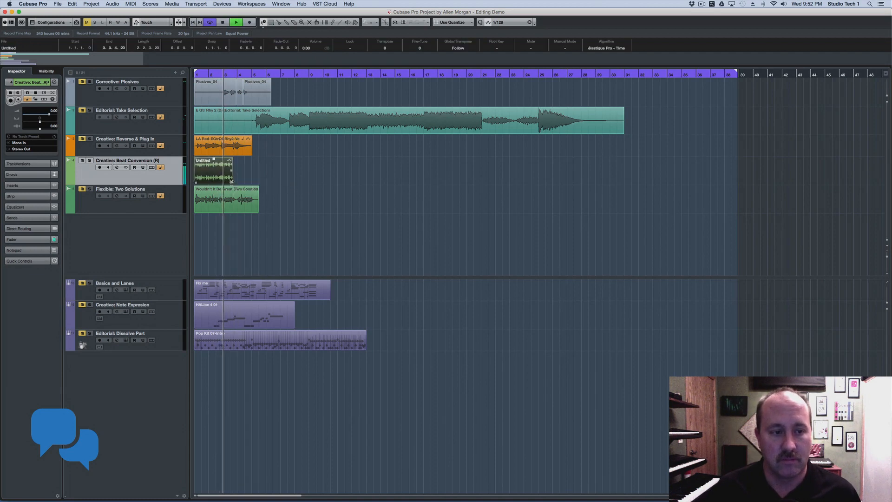
pyautogui.press('space')
# Step: Try time-stretching the rendered beat clip to end in bar 6 and play it back
pyautogui.moveTo(231, 182); pyautogui.dragTo(270, 183)
pyautogui.press('space')
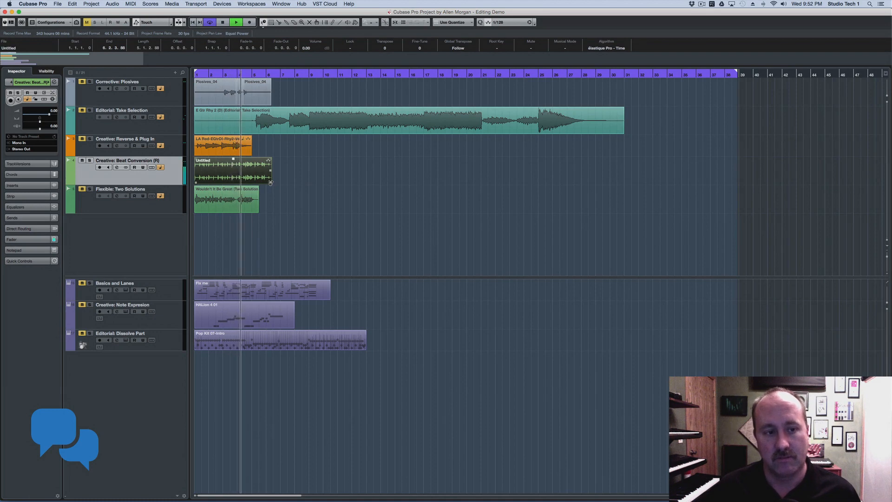
pyautogui.press('space')
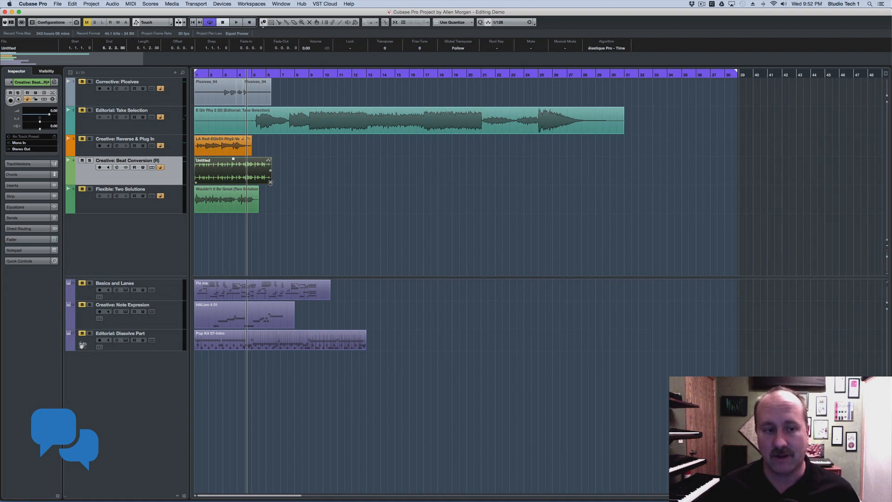
# Step: Shorten the rendered beat clip back to the start of bar 5, return to Normal Sizing, and deselect the clip
pyautogui.moveTo(271, 183); pyautogui.dragTo(254, 182)
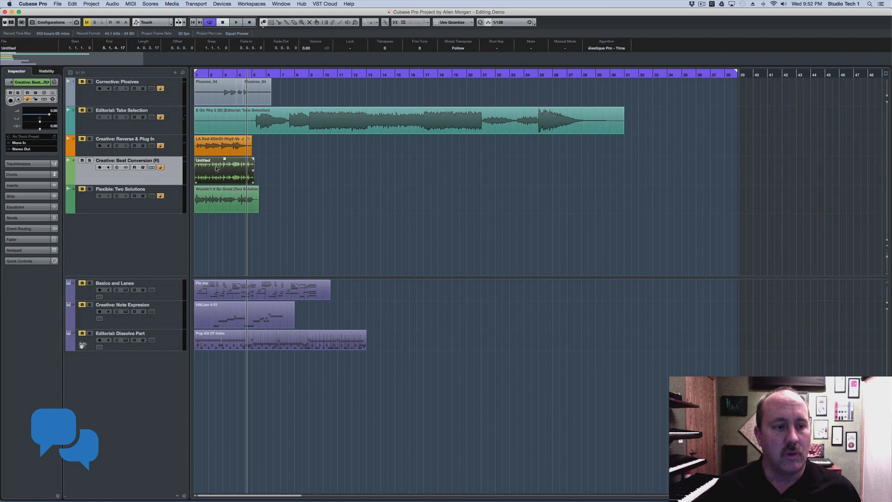
pyautogui.click(264, 22)
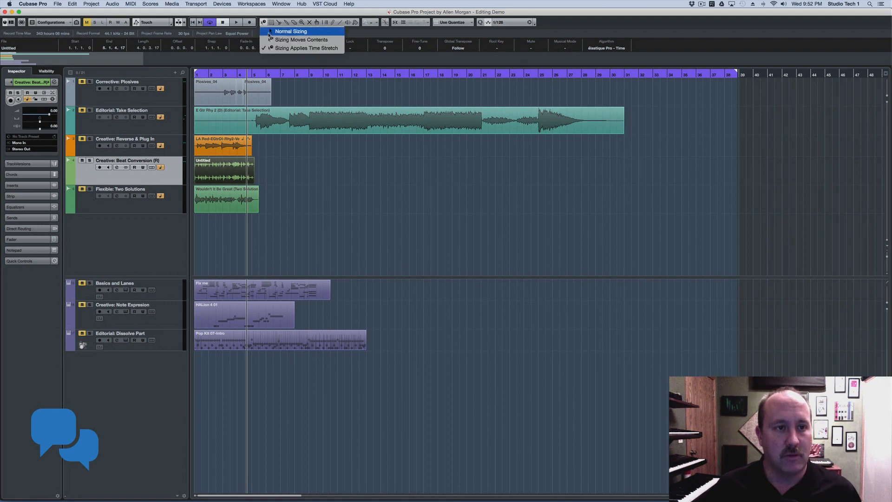
pyautogui.click(291, 31)
pyautogui.click(265, 177)
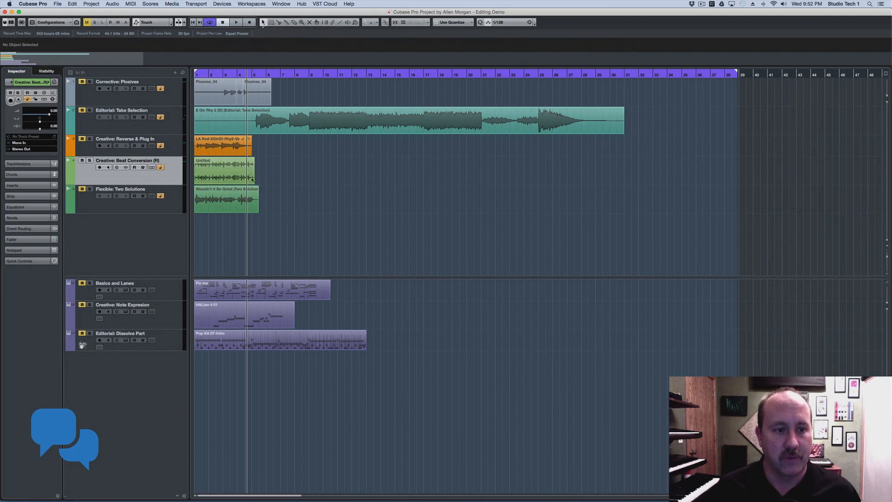
# Step: Open the rendered beat in the Sample Editor, lower the hitpoint threshold to catch the quieter hits, and create slices from the hitpoints
pyautogui.doubleClick(221, 176)
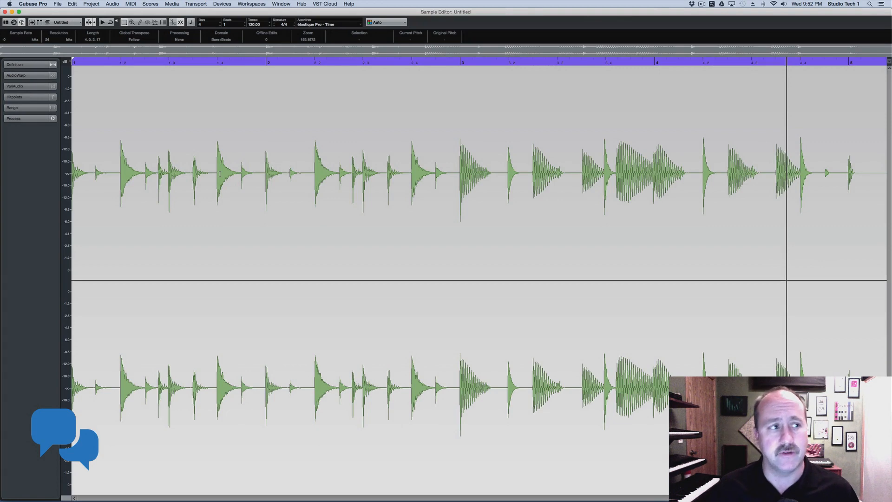
pyautogui.click(22, 98)
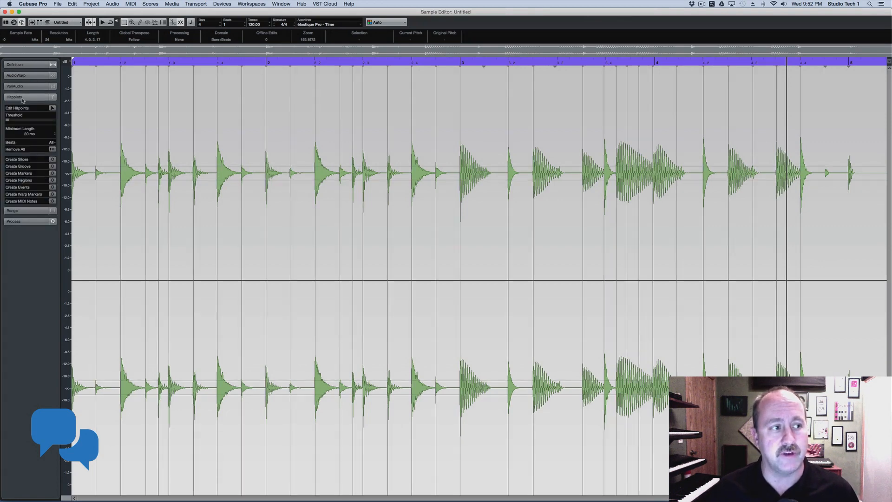
pyautogui.click(52, 108)
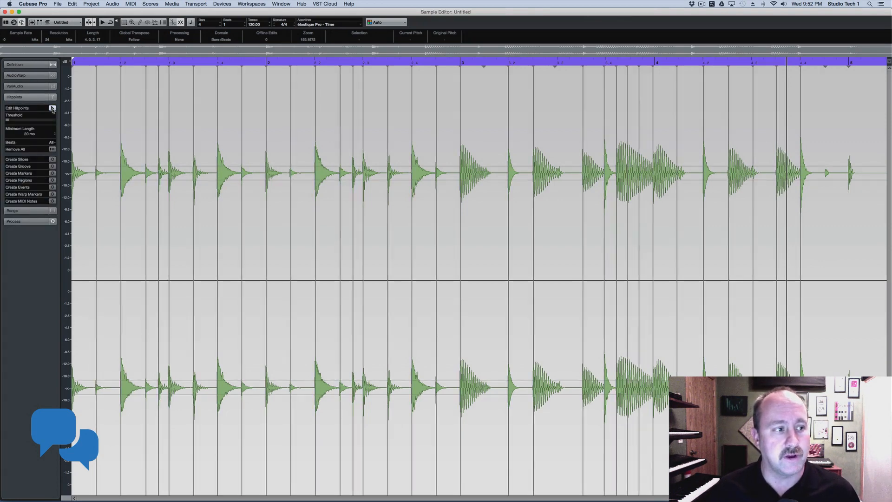
pyautogui.moveTo(7, 120)
pyautogui.mouseDown()
pyautogui.moveTo(21, 121)
pyautogui.moveTo(9, 122)
pyautogui.mouseUp()
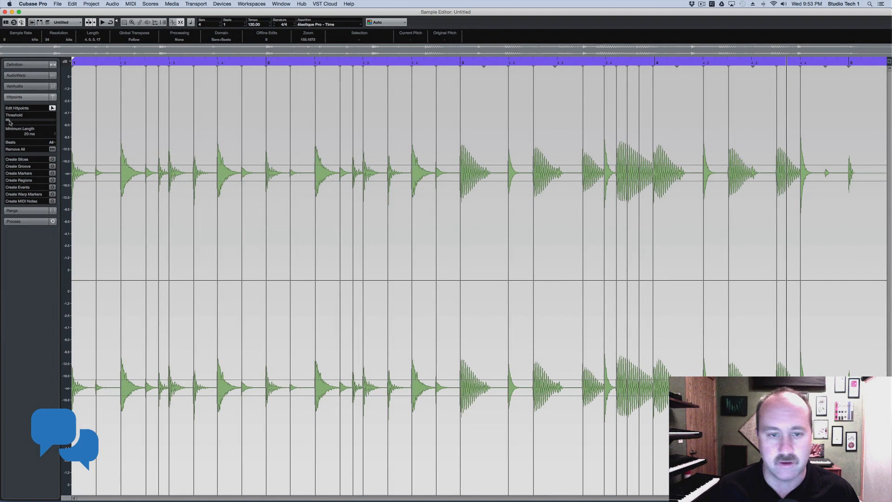
pyautogui.moveTo(9, 122); pyautogui.dragTo(6, 122)
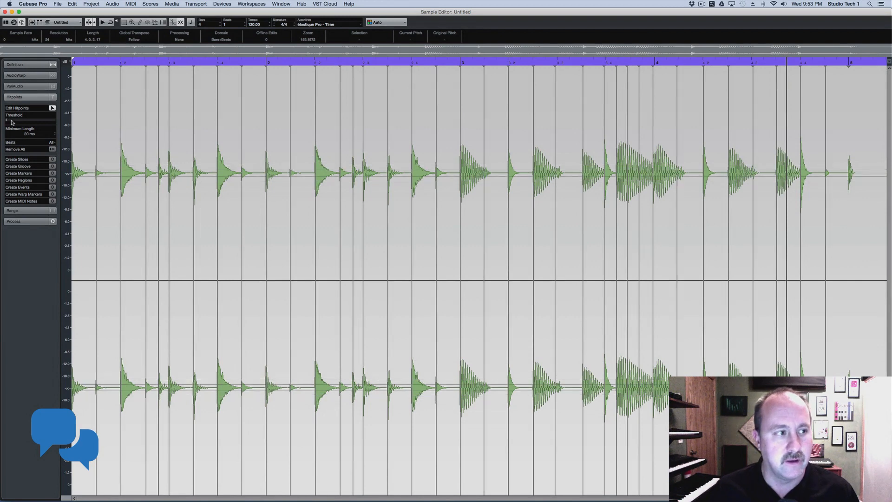
pyautogui.click(52, 159)
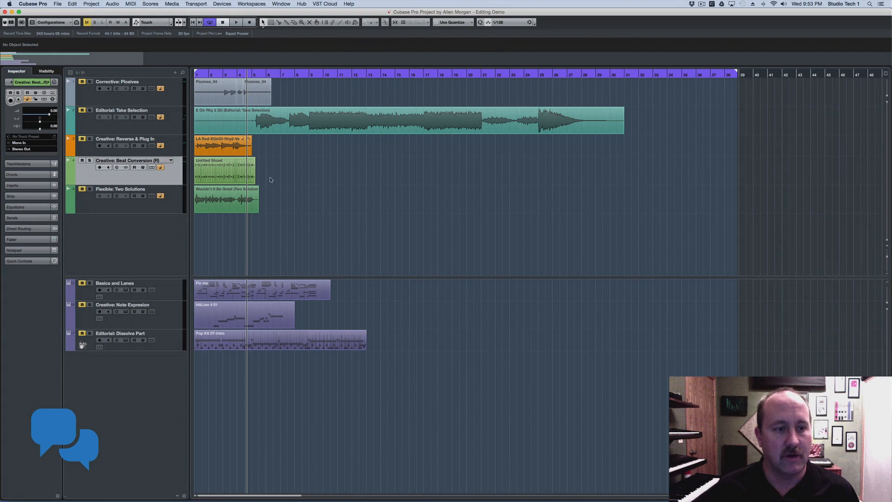
# Step: Select the sliced beat part, show the Transport panel, set the project tempo to 112 BPM, and play the part
pyautogui.click(223, 170)
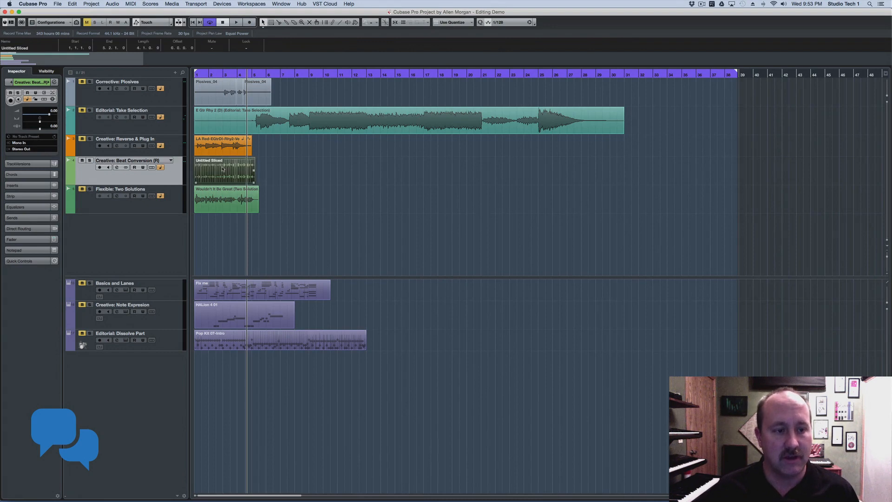
pyautogui.click(217, 75)
pyautogui.press('h')
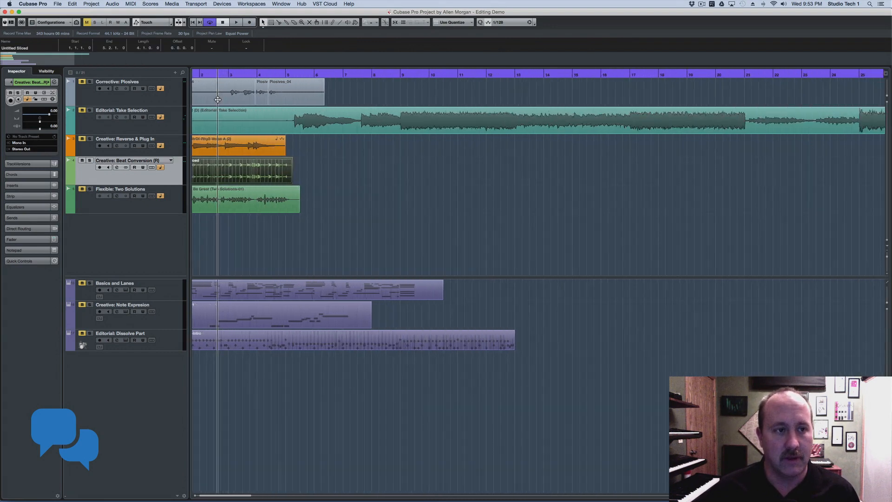
pyautogui.hscroll(-1, 218, 99)
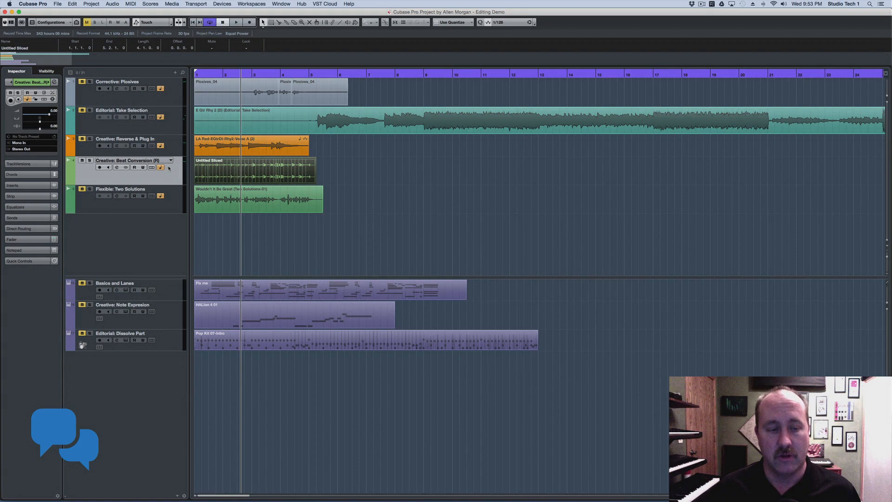
pyautogui.press('F2')
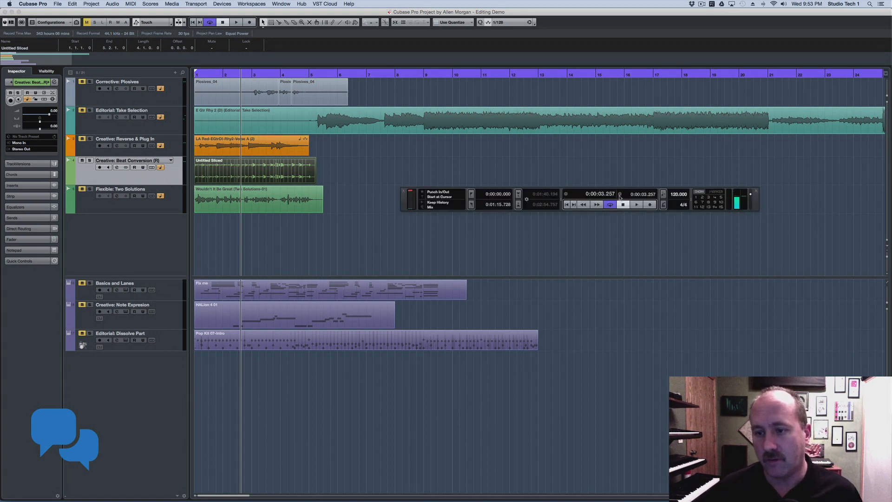
pyautogui.doubleClick(676, 194)
pyautogui.write('112')
pyautogui.press('Return')
pyautogui.press('space')
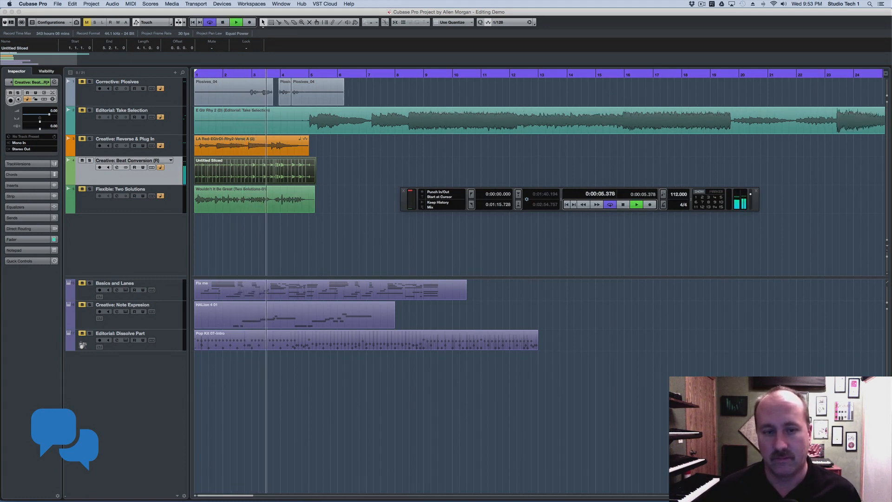
pyautogui.press('space')
# Step: Set the project tempo to 130 BPM and play the sliced beat again
pyautogui.doubleClick(678, 194)
pyautogui.write('130')
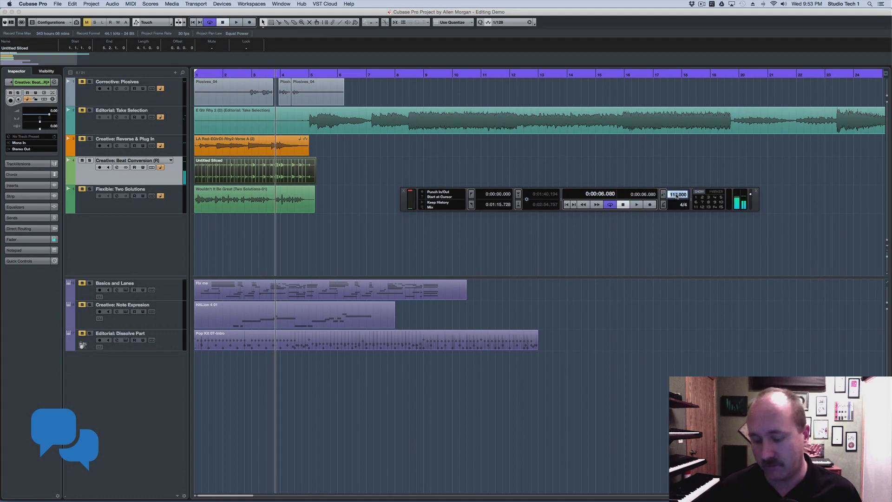
pyautogui.press('Return')
pyautogui.press('space')
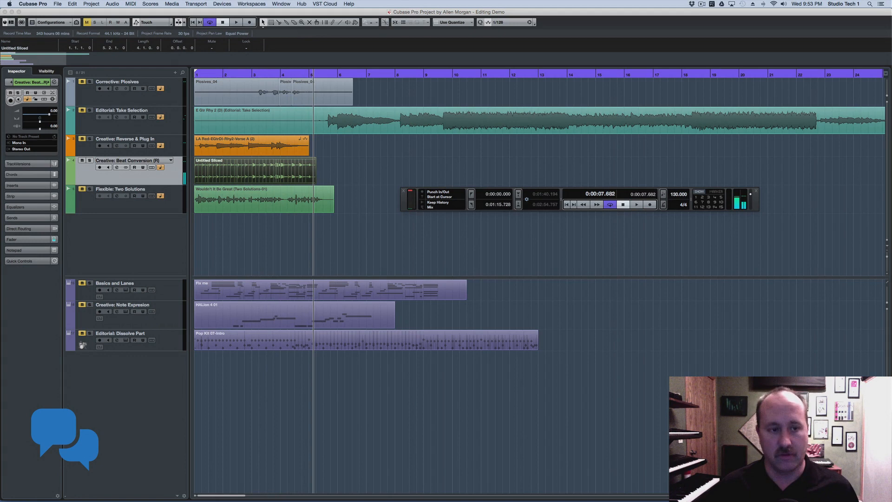
# Step: Play the sliced beat again from the start of bar 1 and stop early in bar 2
pyautogui.click(207, 75)
pyautogui.press('space')
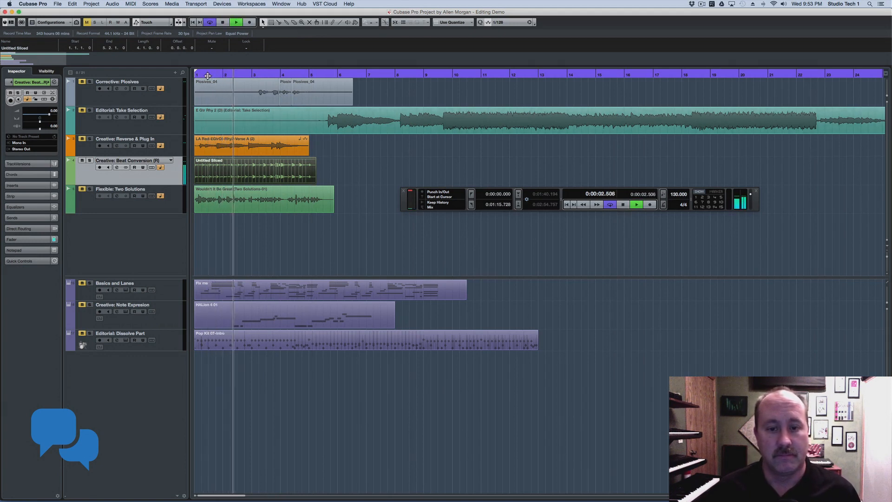
pyautogui.press('space')
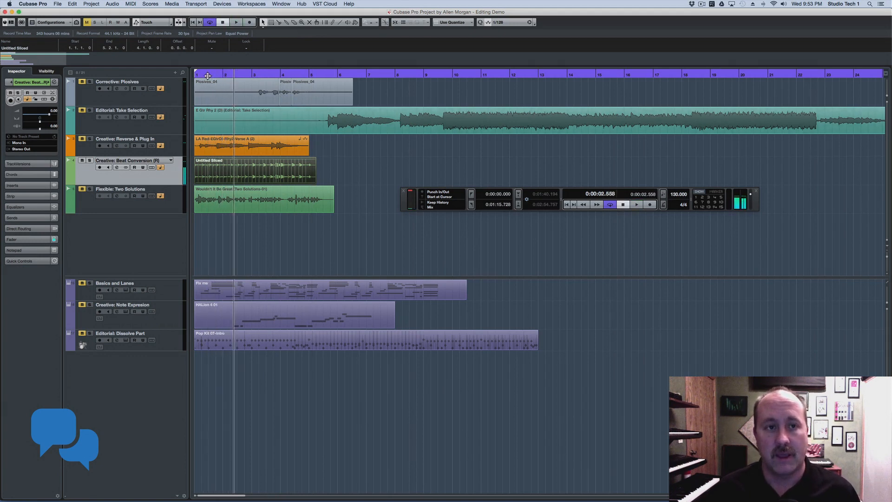
# Step: Set the quantize grid to 1/8 in the Quantize Panel and close the panel
pyautogui.click(534, 26)
pyautogui.moveTo(534, 163); pyautogui.dragTo(547, 84)
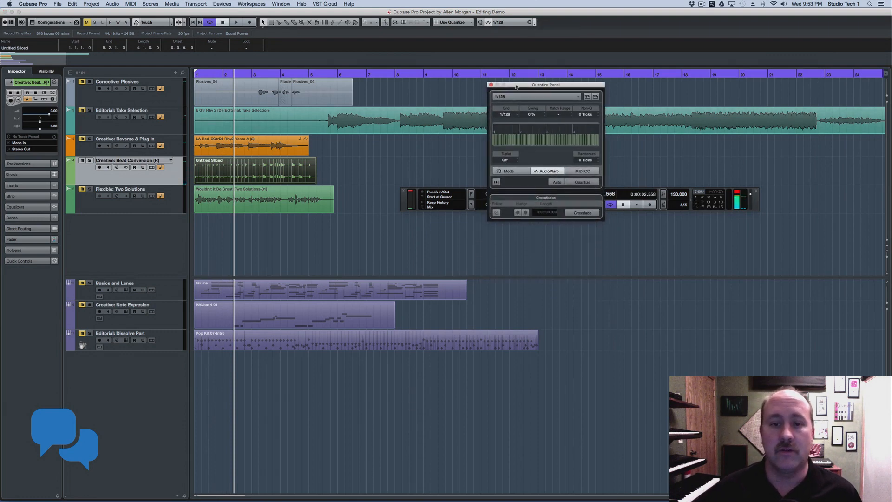
pyautogui.click(501, 112)
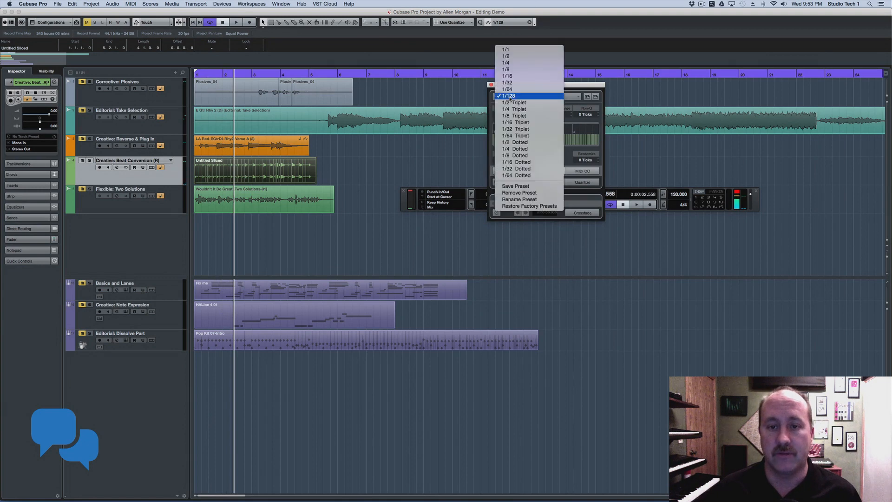
pyautogui.click(518, 73)
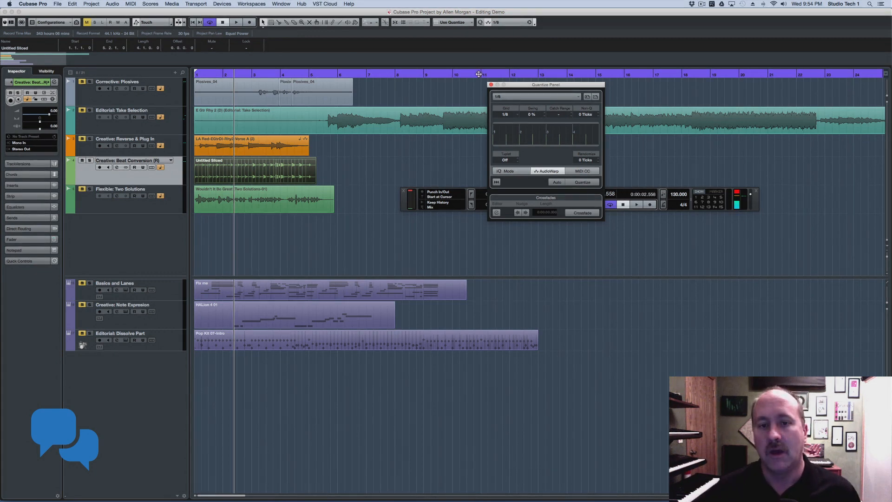
pyautogui.click(491, 85)
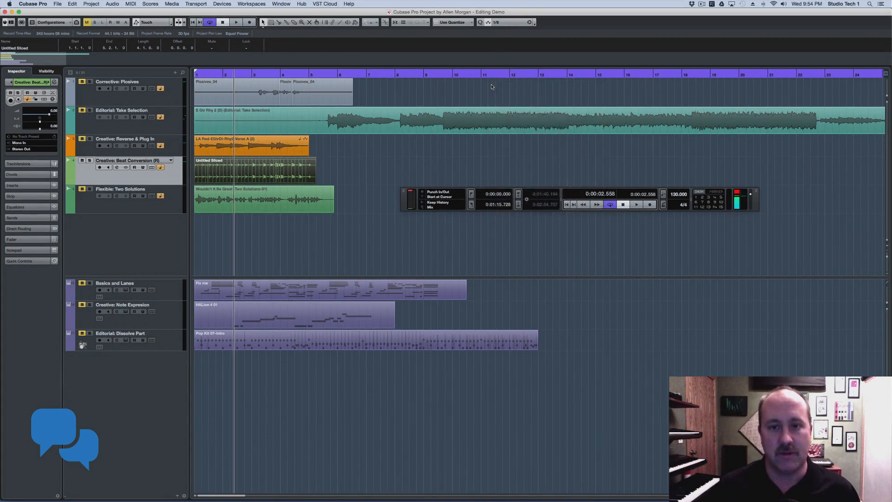
# Step: Hide the Transport panel, enlarge the Flexible: Two Solutions track, and select its vocal event
pyautogui.click(737, 192)
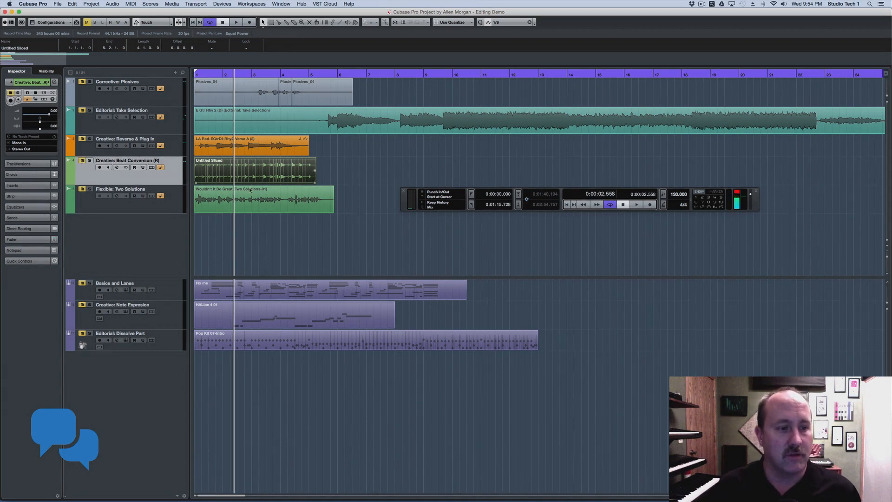
pyautogui.click(404, 191)
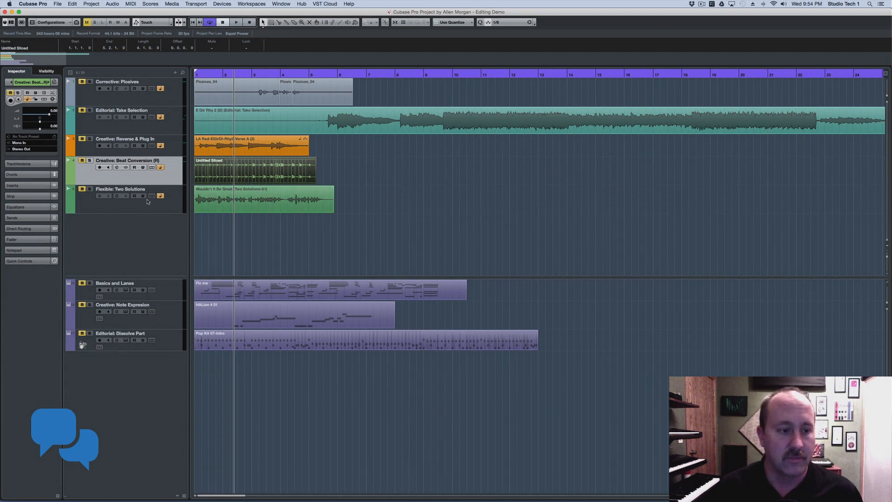
pyautogui.click(121, 198)
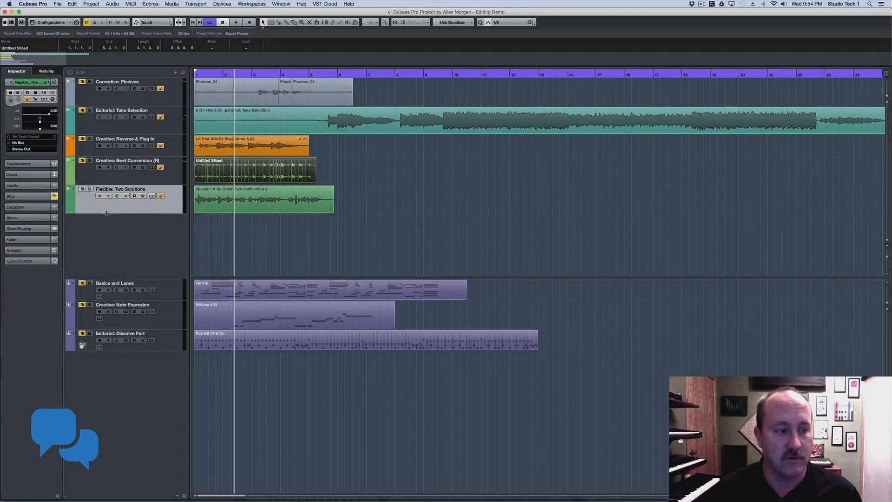
pyautogui.moveTo(106, 213); pyautogui.dragTo(106, 227)
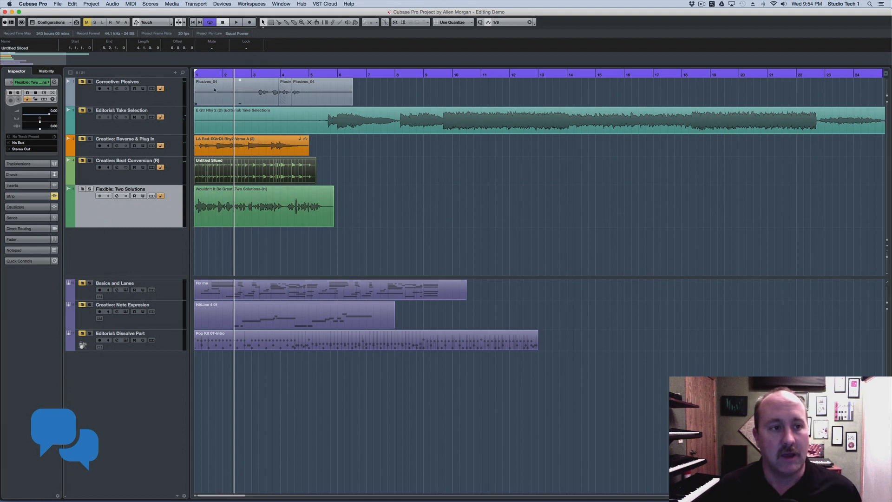
pyautogui.moveTo(216, 75); pyautogui.dragTo(288, 141)
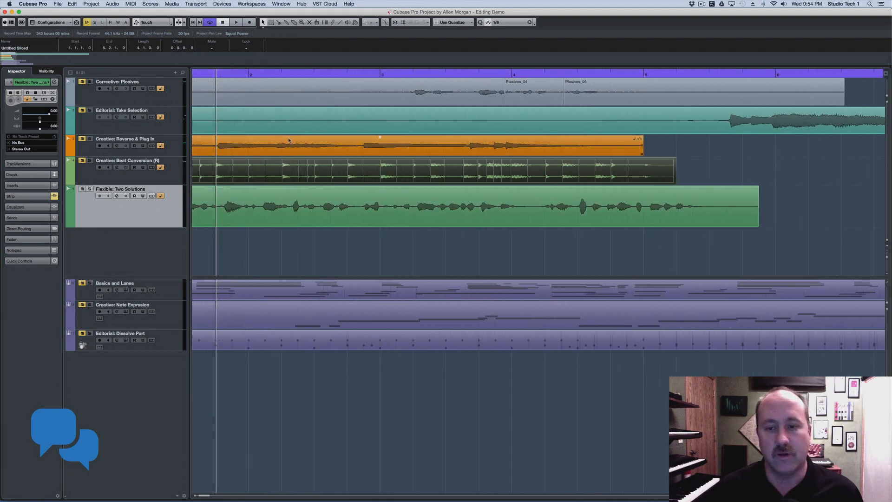
pyautogui.hscroll(-3, 292, 142)
pyautogui.click(282, 206)
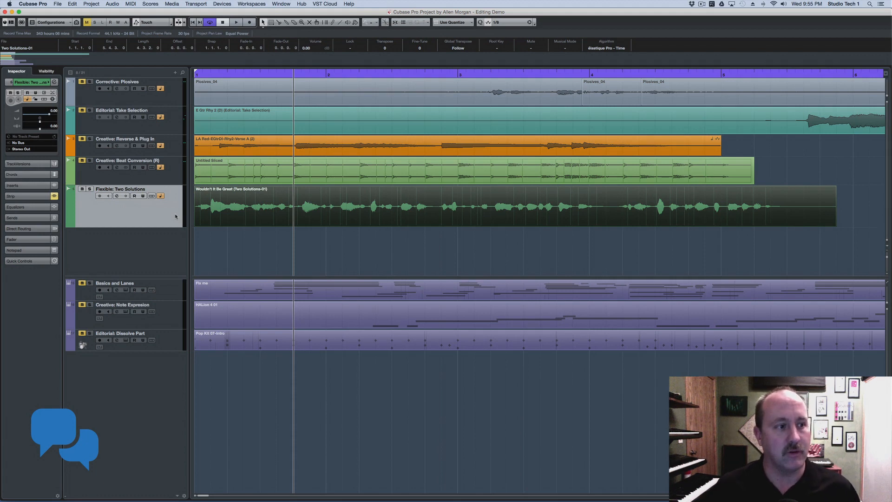
# Step: Turn on the noise gate in the Two Solutions track's channel strip and play the vocal through it
pyautogui.click(55, 82)
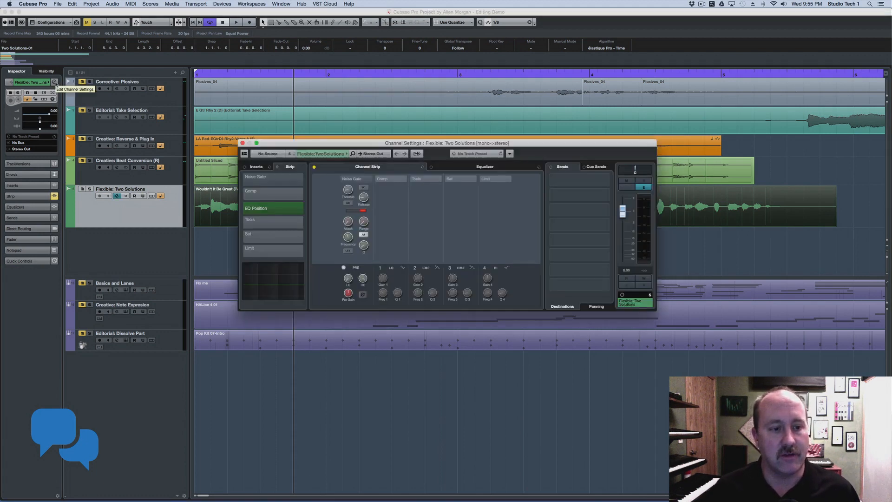
pyautogui.moveTo(365, 181)
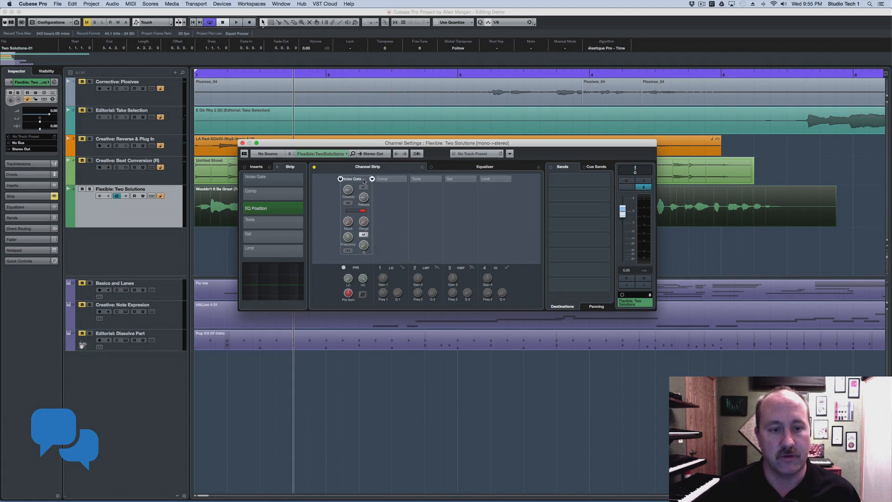
pyautogui.click(340, 179)
pyautogui.moveTo(352, 143); pyautogui.dragTo(373, 243)
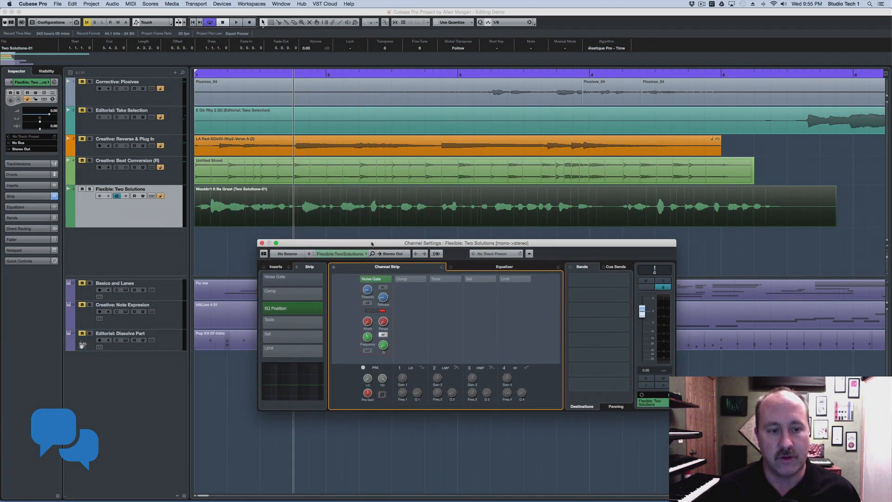
pyautogui.moveTo(373, 292)
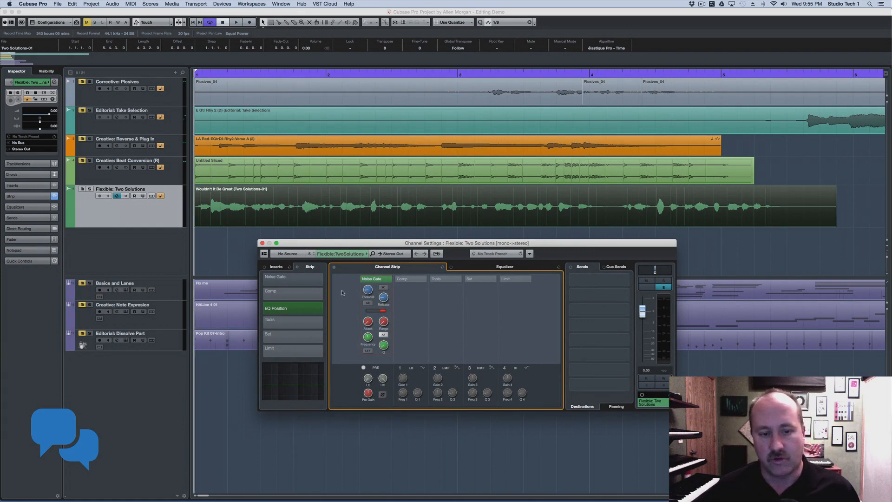
pyautogui.press('space')
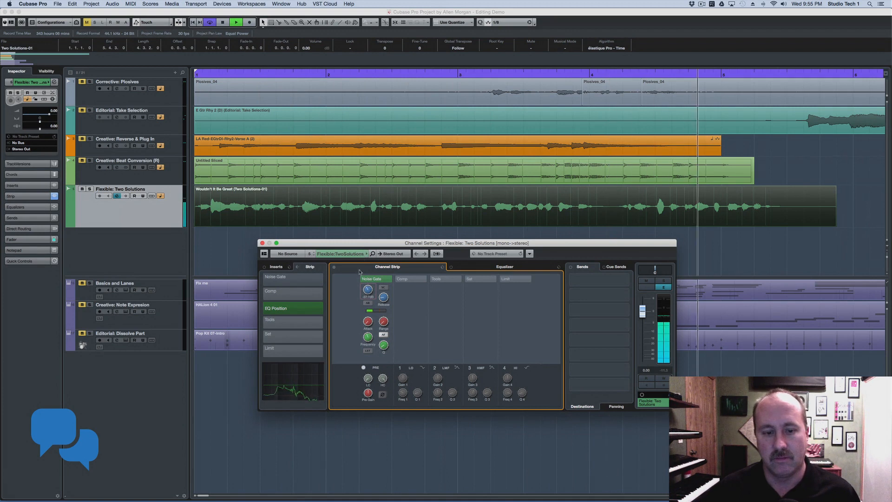
pyautogui.press('space')
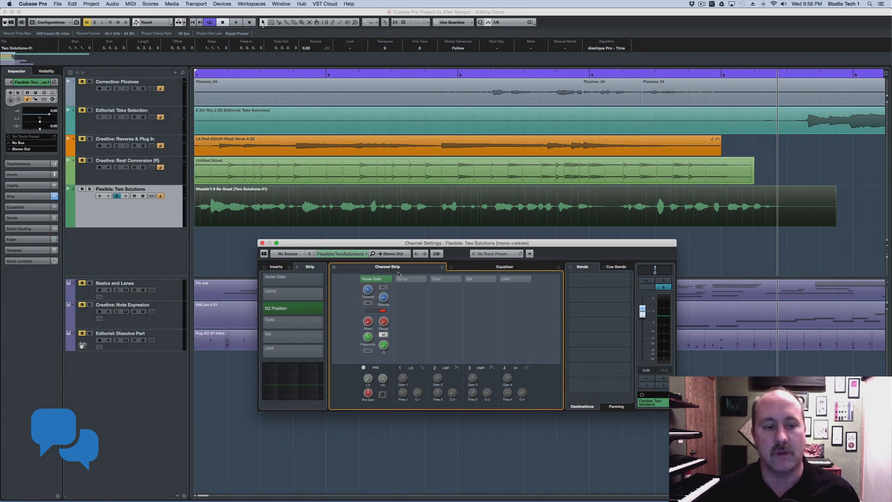
# Step: Bypass the noise gate and close the channel settings
pyautogui.moveTo(364, 281)
pyautogui.click(360, 279)
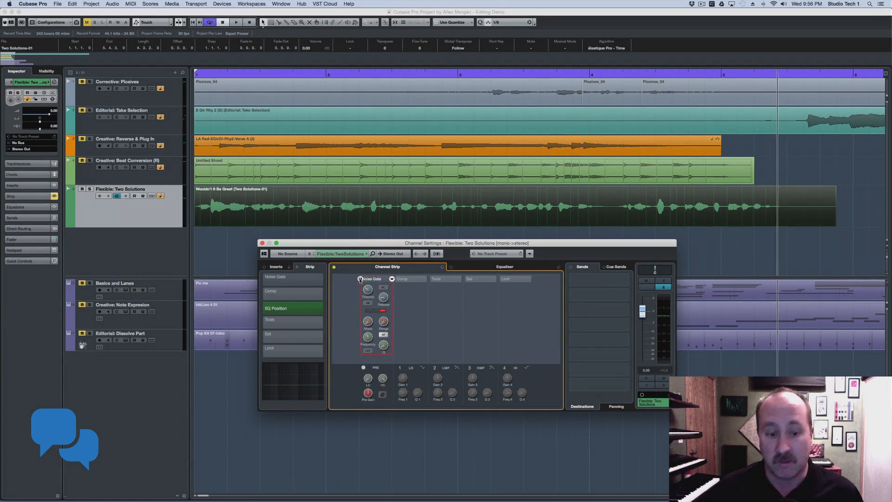
pyautogui.click(262, 243)
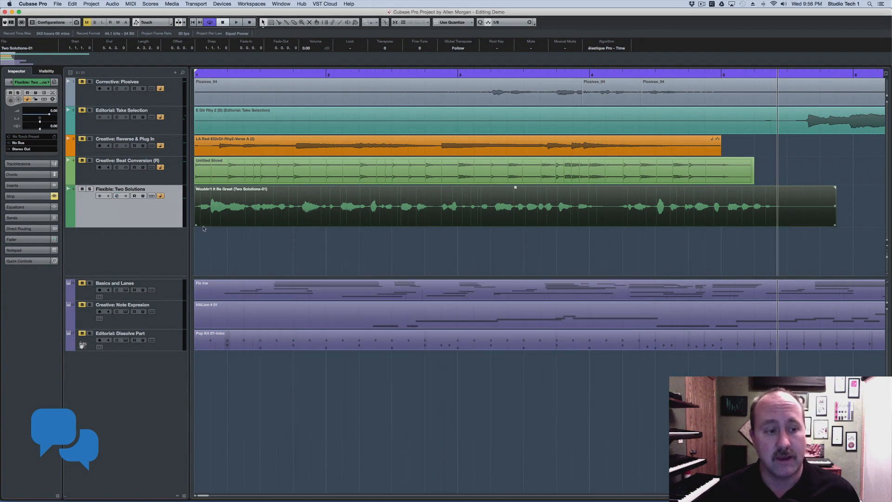
# Step: View the vocal event in the Sample Editor, close it, and strip its silence with Detect Silence at linked thresholds of about -31.8 dB
pyautogui.doubleClick(243, 215)
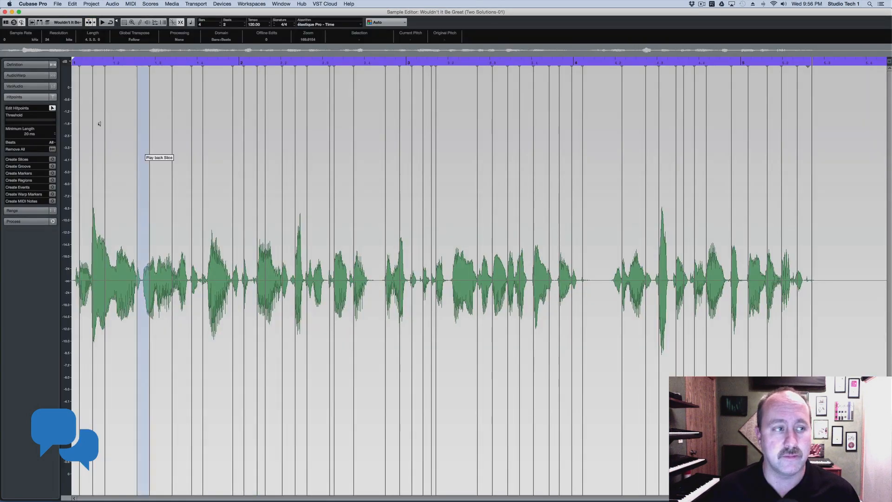
pyautogui.click(4, 12)
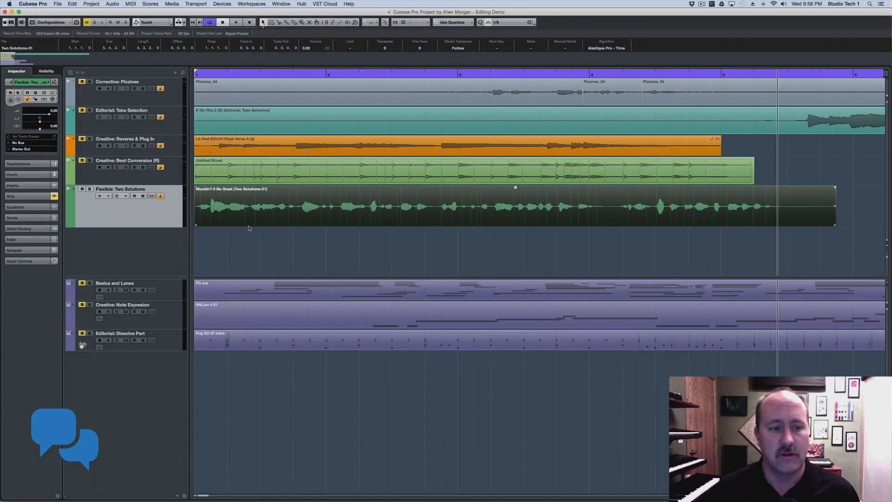
pyautogui.click(112, 3)
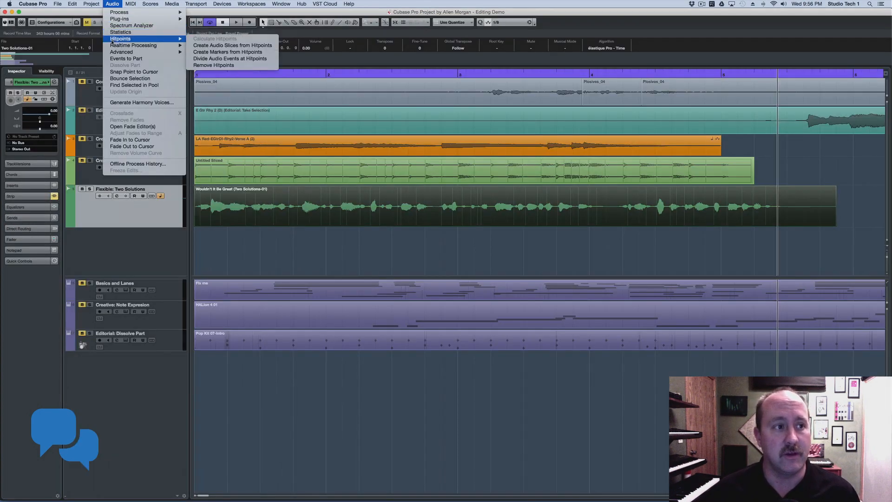
pyautogui.moveTo(112, 52)
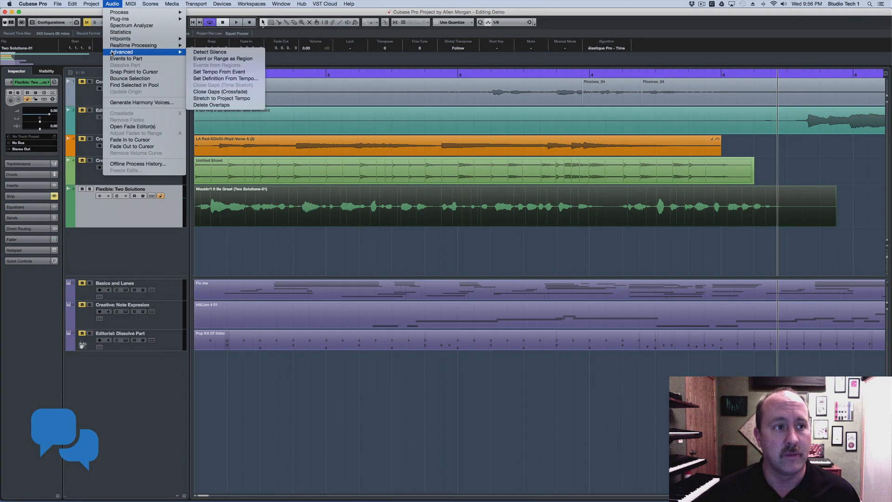
pyautogui.click(210, 52)
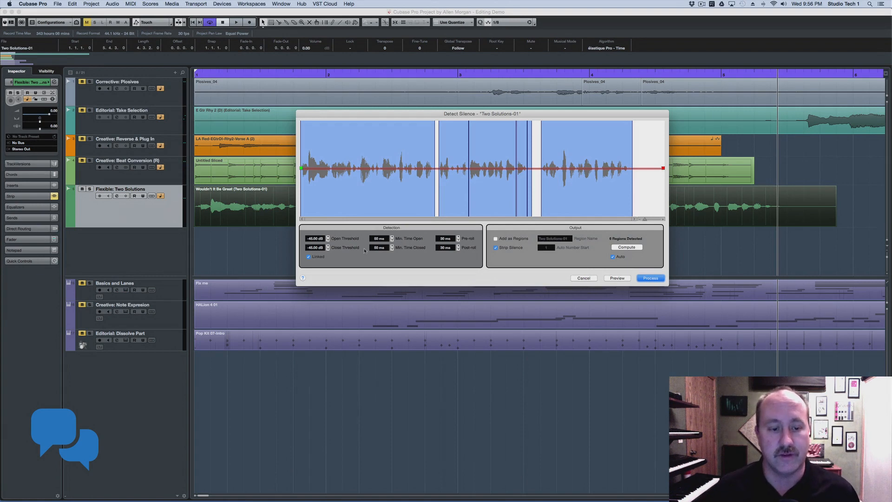
pyautogui.moveTo(317, 238)
pyautogui.mouseDown()
pyautogui.moveTo(309, 193)
pyautogui.moveTo(315, 279)
pyautogui.moveTo(314, 237)
pyautogui.mouseUp()
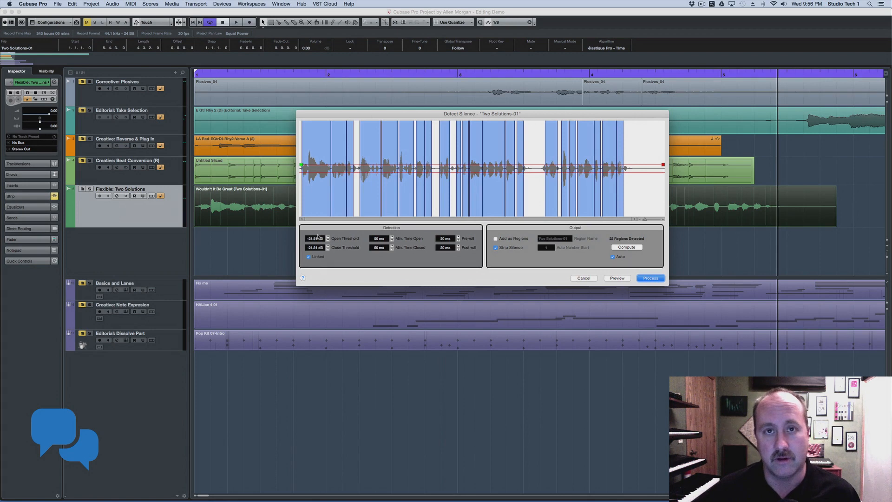
pyautogui.click(656, 278)
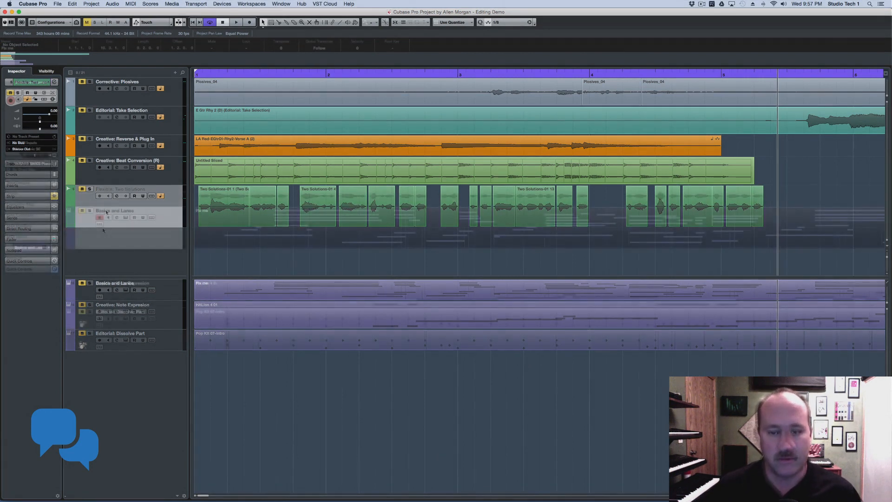
# Step: Open the Basics and Lanes track for in-place editing, make it taller, and select a group of notes between bars 1 and 3
pyautogui.click(99, 225)
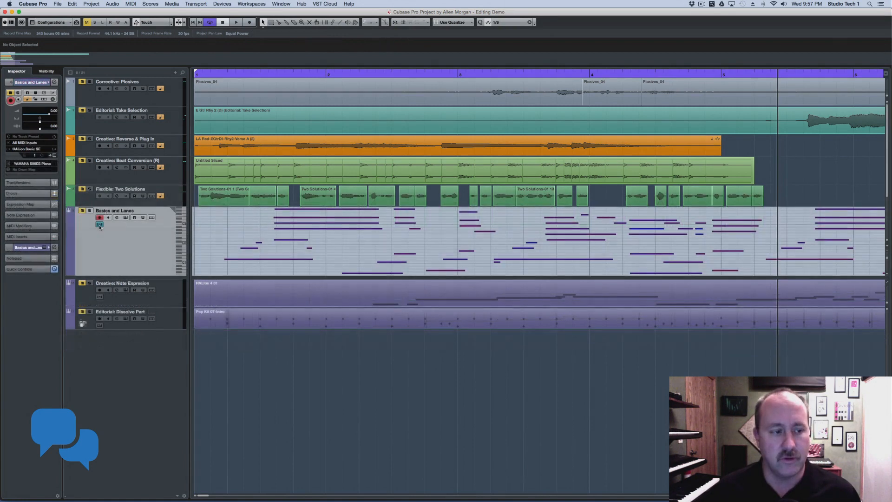
pyautogui.moveTo(169, 277); pyautogui.dragTo(169, 391)
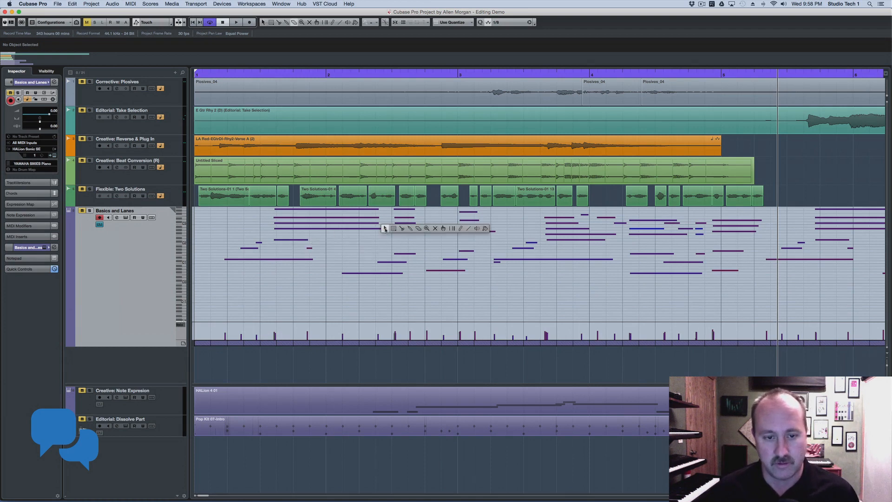
pyautogui.moveTo(380, 213); pyautogui.dragTo(534, 278)
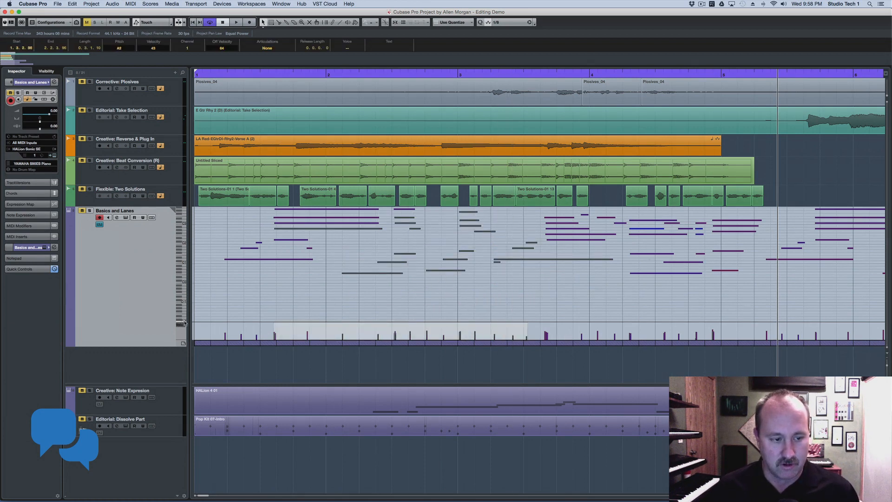
# Step: Enlarge the velocity lane, redraw the velocities from bar 1 through bar 3 as a curve dipping within bar 2, and end in-place editing
pyautogui.moveTo(184, 323); pyautogui.dragTo(184, 298)
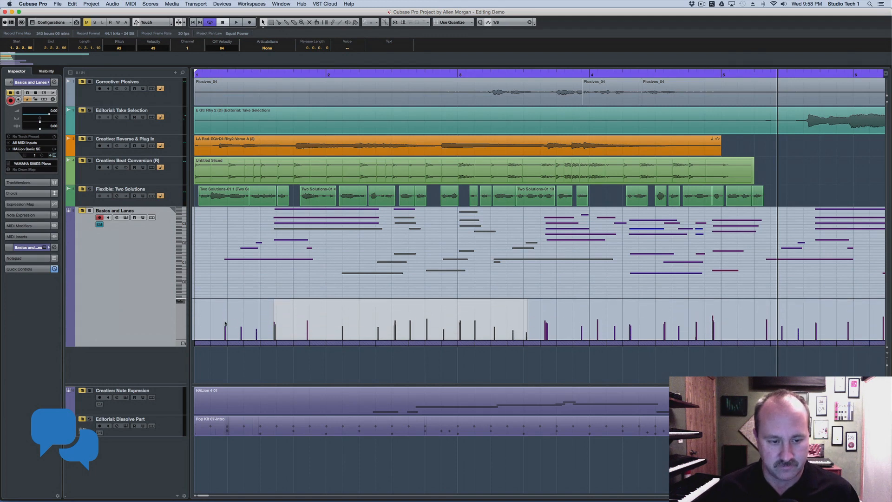
pyautogui.moveTo(242, 318); pyautogui.dragTo(564, 307)
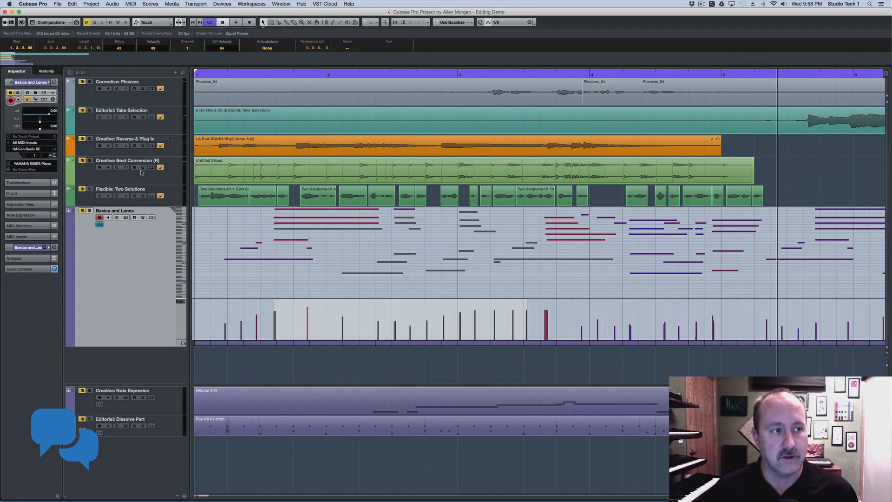
pyautogui.click(98, 225)
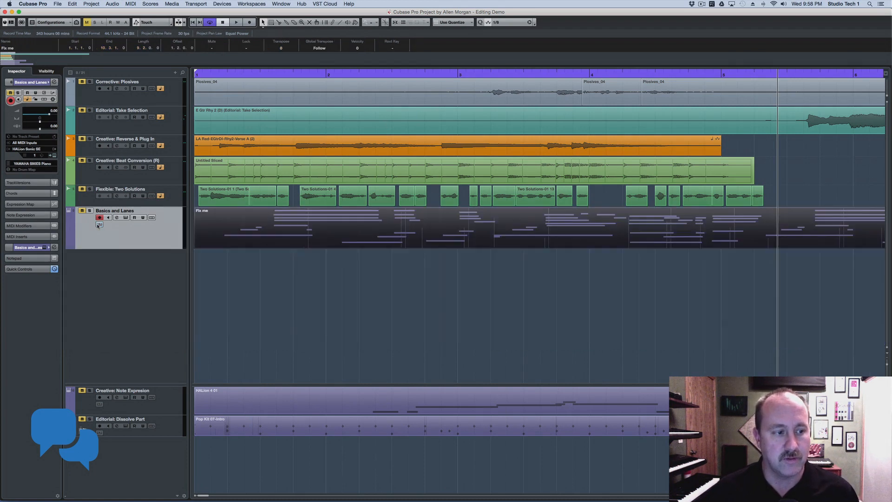
# Step: Open the Fix me part in the Key Editor and make its velocity lane taller
pyautogui.doubleClick(255, 222)
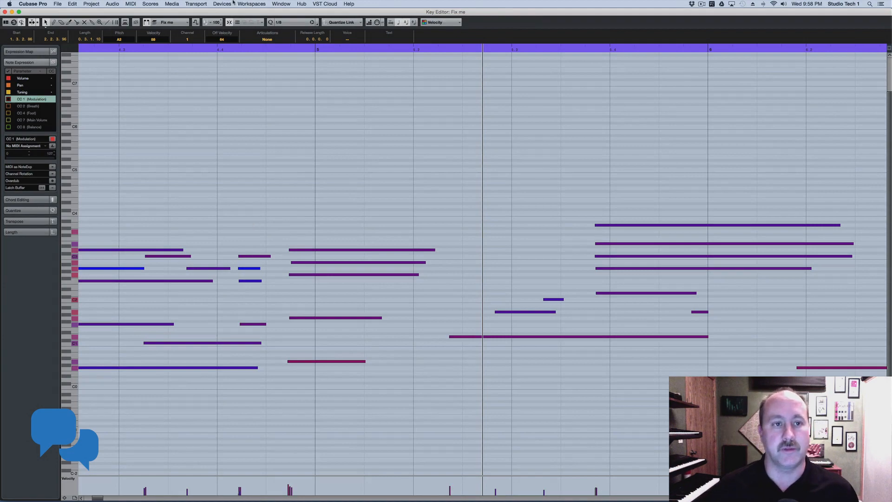
pyautogui.moveTo(255, 51); pyautogui.dragTo(253, 31)
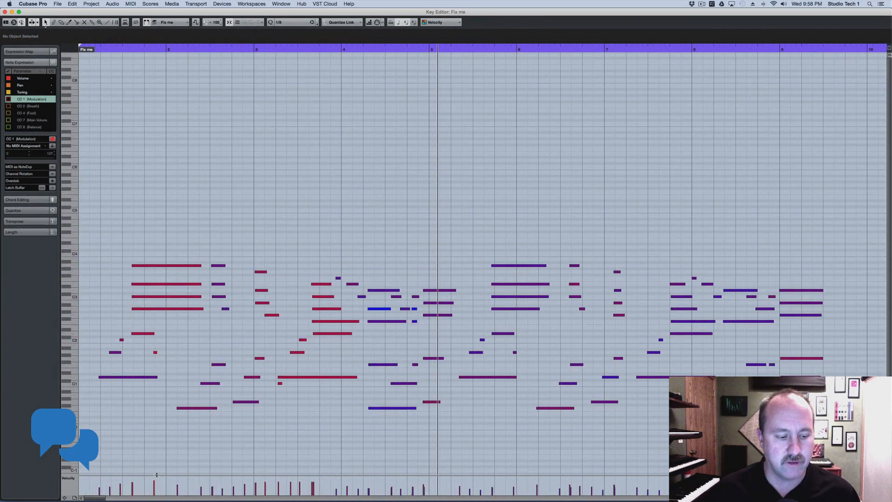
pyautogui.moveTo(157, 474); pyautogui.dragTo(165, 308)
pyautogui.moveTo(886, 87); pyautogui.dragTo(889, 163)
pyautogui.moveTo(164, 420)
pyautogui.mouseDown()
pyautogui.moveTo(319, 360)
pyautogui.moveTo(451, 420)
pyautogui.moveTo(701, 336)
pyautogui.moveTo(834, 369)
pyautogui.mouseUp()
pyautogui.press('super+z')
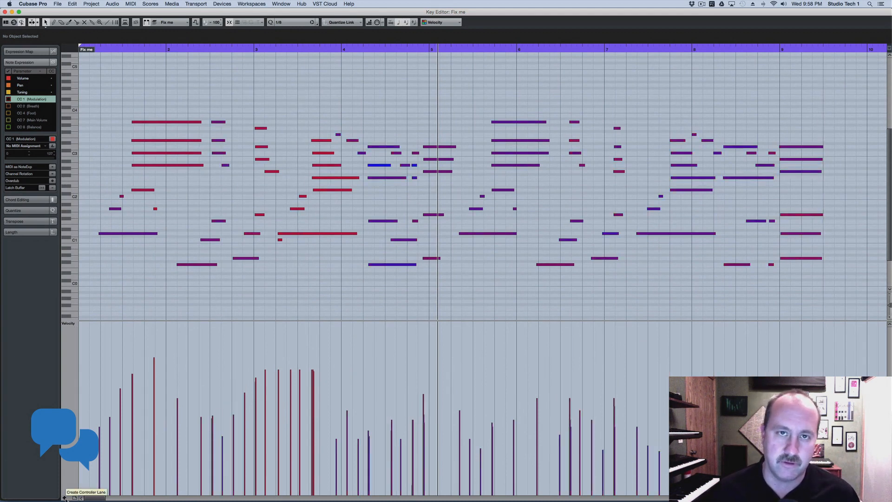
# Step: Add two controller lanes to the Fix me part, assign them to Pitchbend and Aftertouch, and reduce the velocity lane's height
pyautogui.click(64, 498)
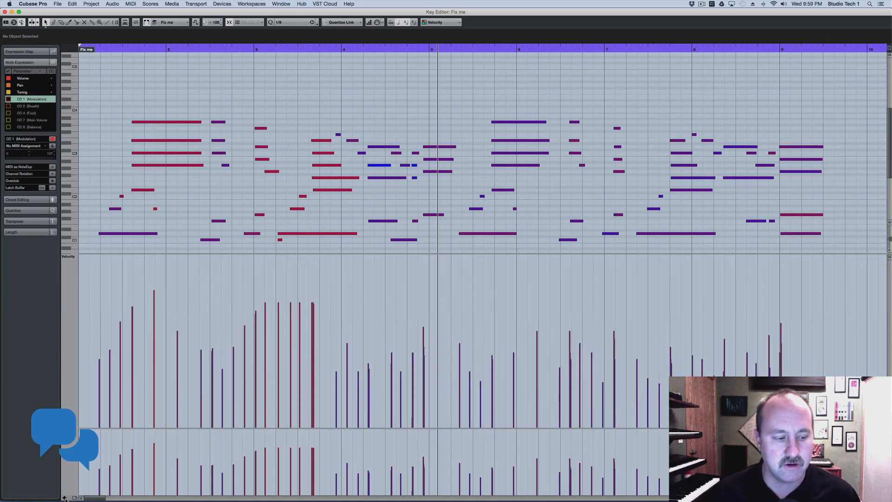
pyautogui.click(65, 497)
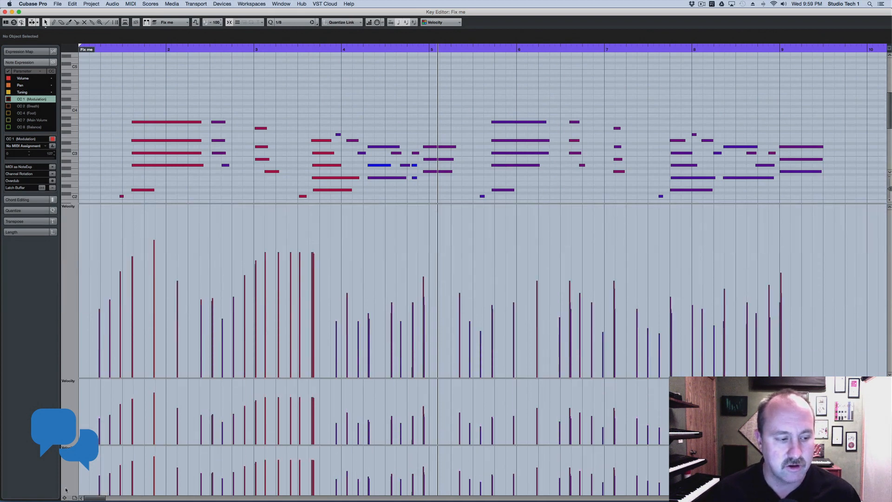
pyautogui.click(74, 382)
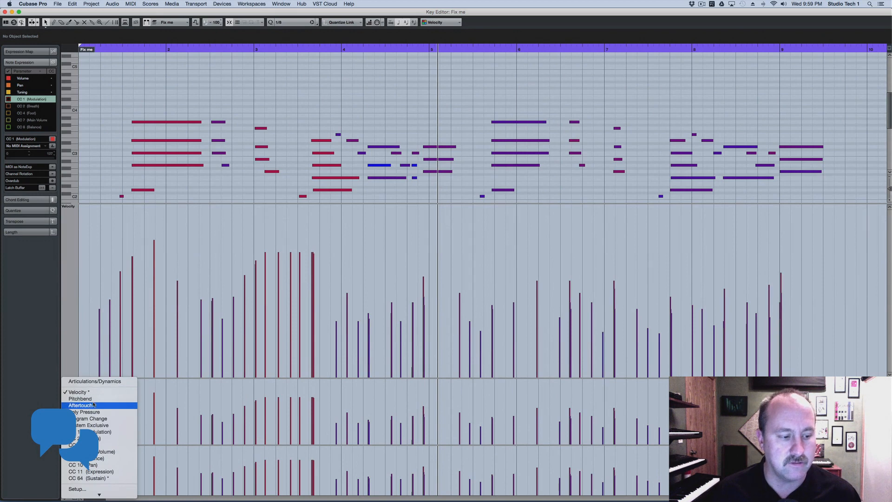
pyautogui.click(79, 399)
pyautogui.click(70, 447)
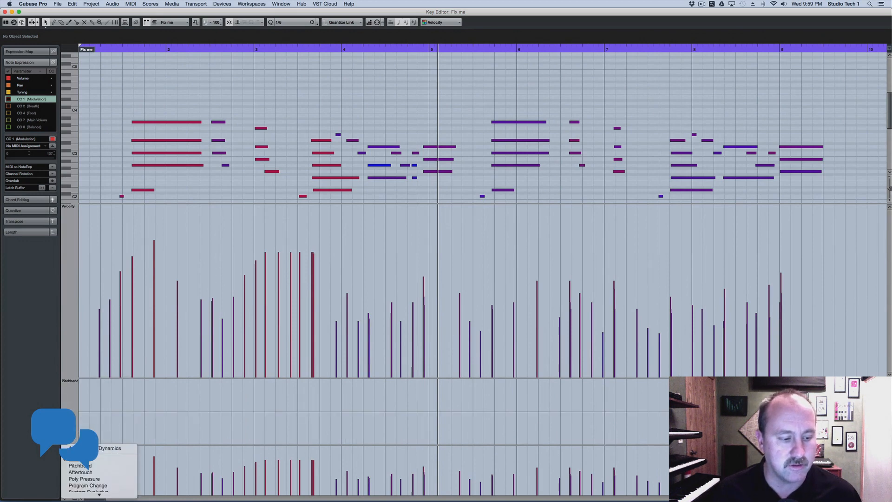
pyautogui.click(79, 470)
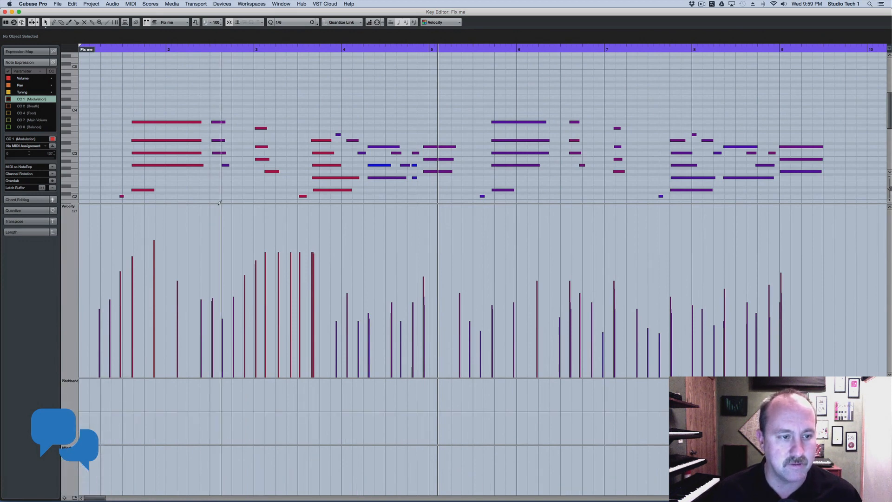
pyautogui.moveTo(218, 203); pyautogui.dragTo(231, 308)
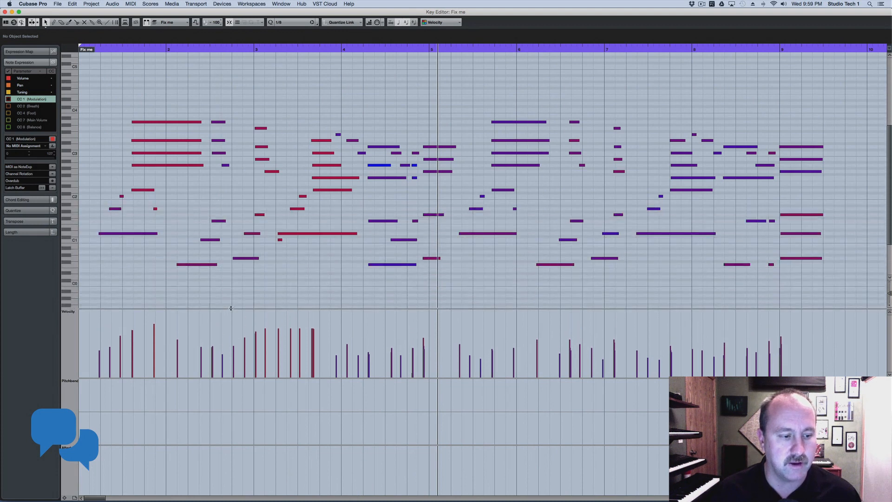
# Step: Try drawing wave-shaped curves in the Pitchbend and Aftertouch lanes from bar 1 to about bar 7, and undo both
pyautogui.rightClick(114, 415)
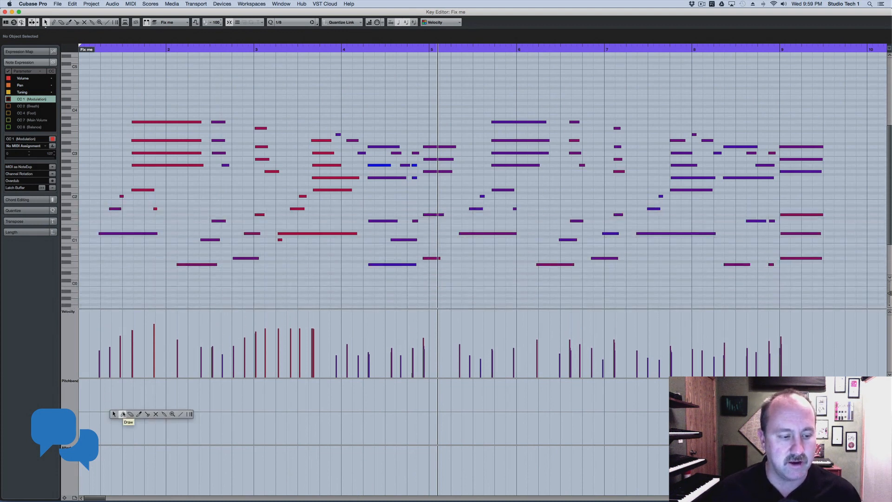
pyautogui.click(123, 414)
pyautogui.moveTo(111, 416)
pyautogui.mouseDown()
pyautogui.moveTo(188, 396)
pyautogui.moveTo(276, 420)
pyautogui.moveTo(561, 379)
pyautogui.moveTo(616, 411)
pyautogui.mouseUp()
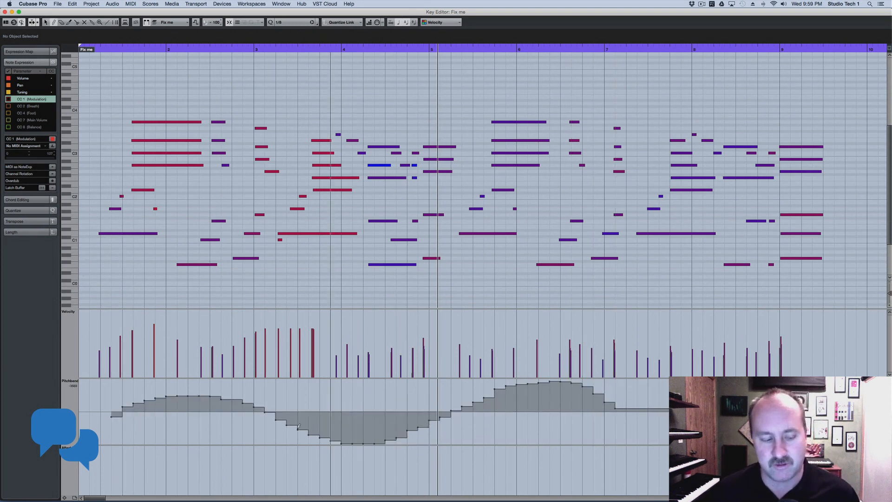
pyautogui.moveTo(133, 475)
pyautogui.mouseDown()
pyautogui.moveTo(264, 453)
pyautogui.moveTo(460, 474)
pyautogui.moveTo(660, 446)
pyautogui.mouseUp()
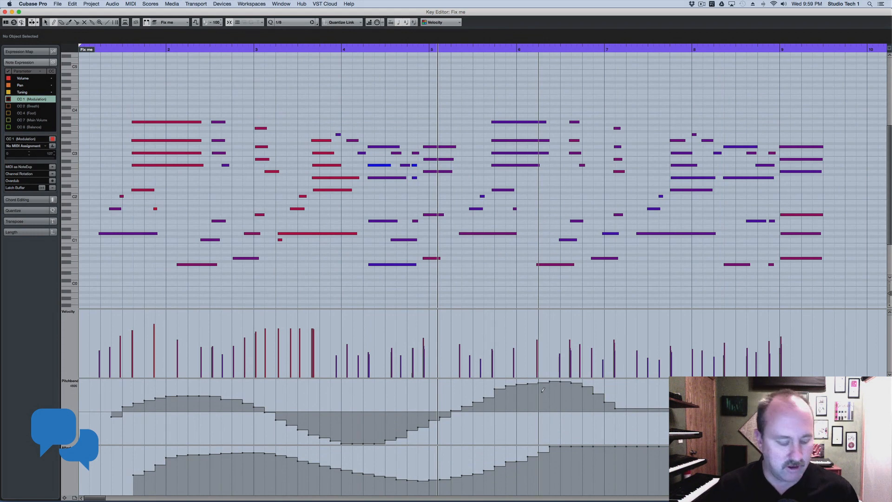
pyautogui.press('super+z')
pyautogui.press('super+z')
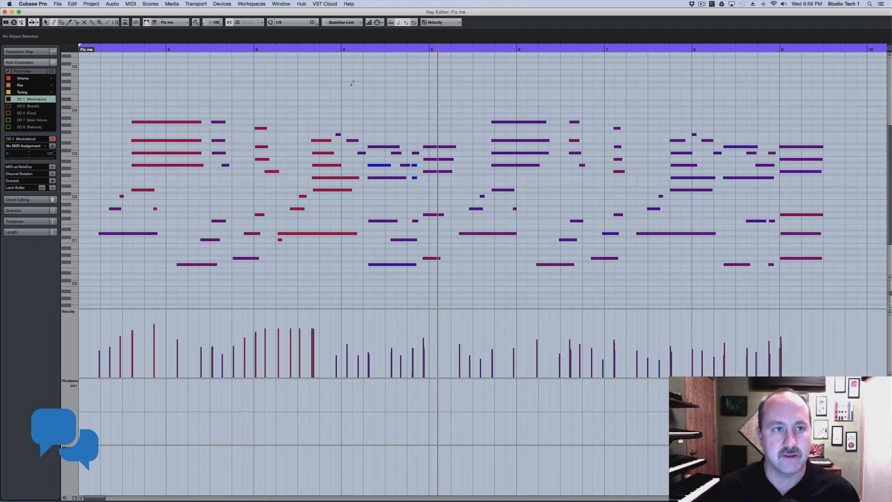
# Step: Set the quantize value to 1/128 and draw a Pitchbend curve from bar 1 to about bar 9
pyautogui.scroll(-3, 278, 163)
pyautogui.scroll(6, 307, 94)
pyautogui.scroll(-3, 307, 95)
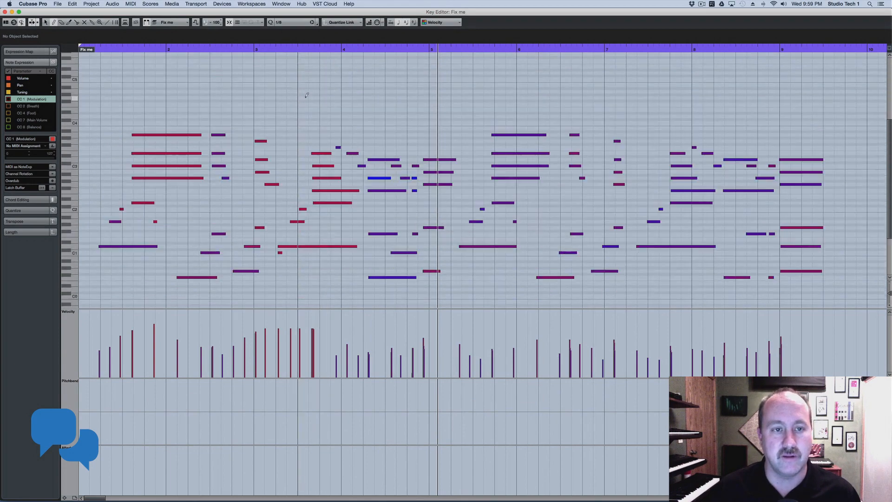
pyautogui.click(285, 22)
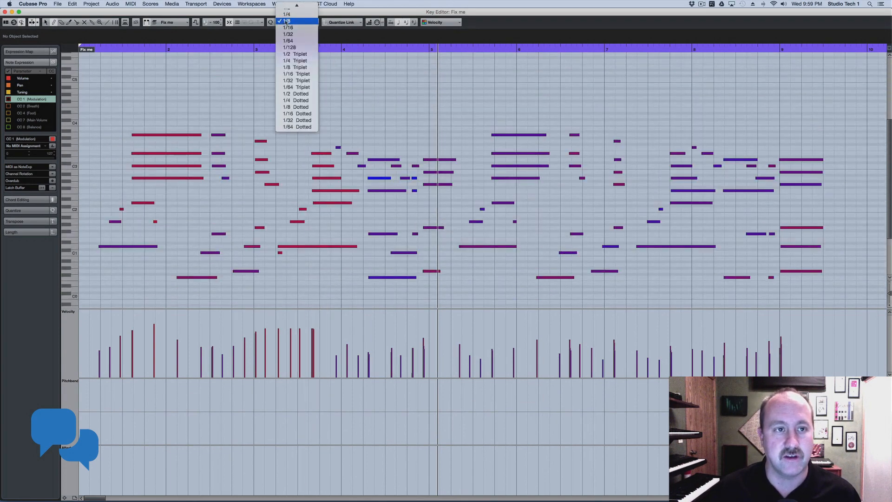
pyautogui.click(290, 48)
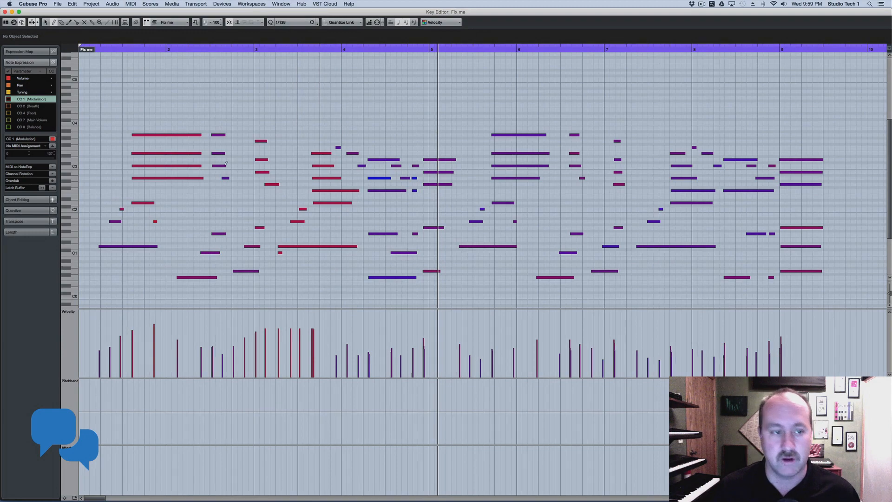
pyautogui.moveTo(105, 421)
pyautogui.mouseDown()
pyautogui.moveTo(149, 399)
pyautogui.moveTo(379, 413)
pyautogui.moveTo(823, 395)
pyautogui.mouseUp()
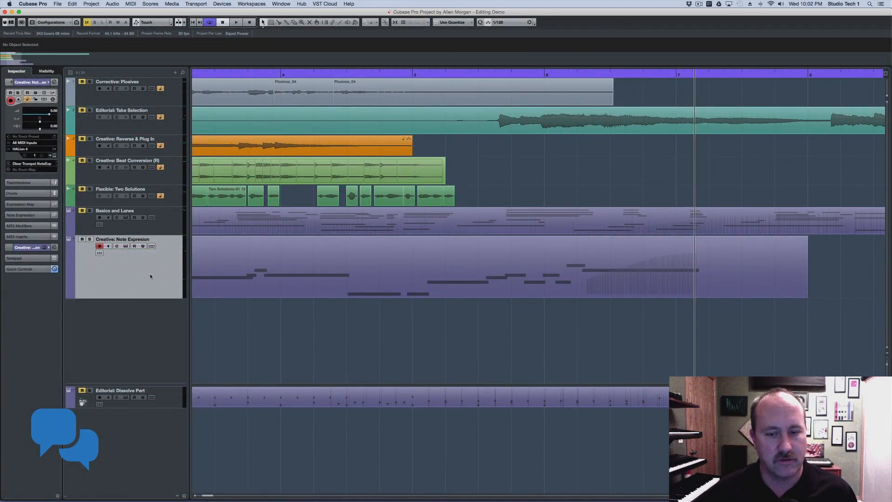
# Step: Open the HALion 4 01 part in the Key Editor and play it from just after bar 5
pyautogui.doubleClick(256, 273)
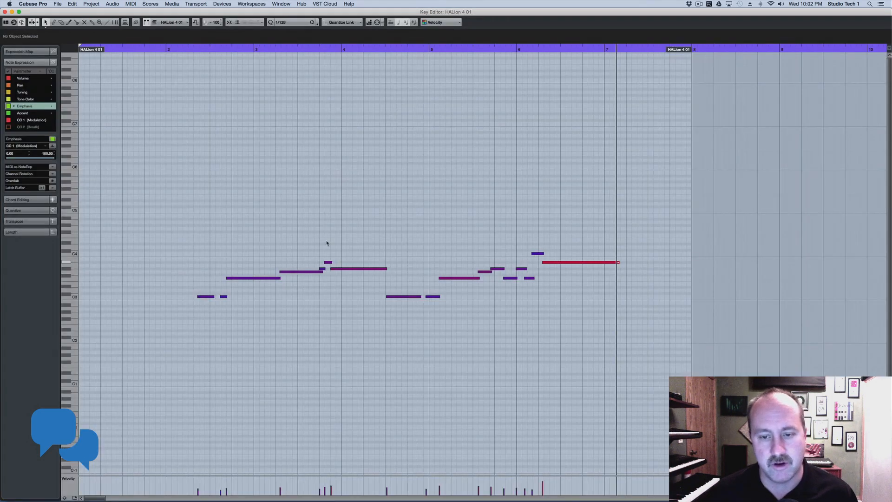
pyautogui.click(448, 49)
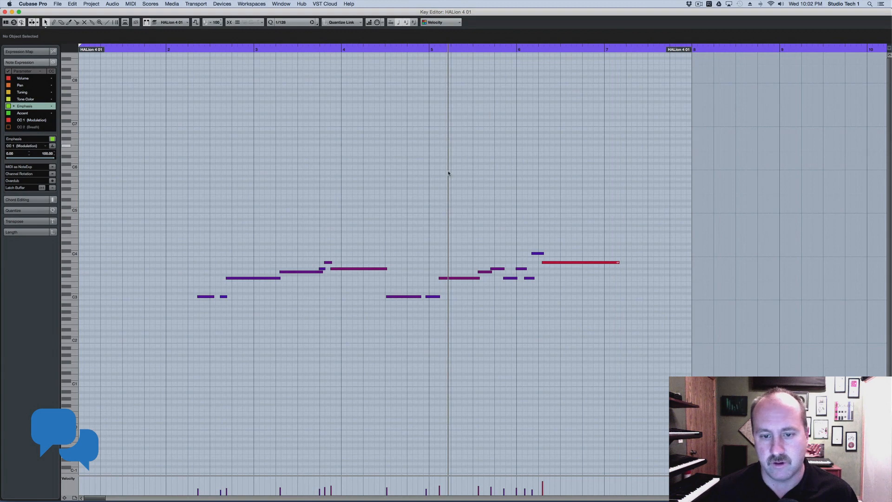
pyautogui.press('space')
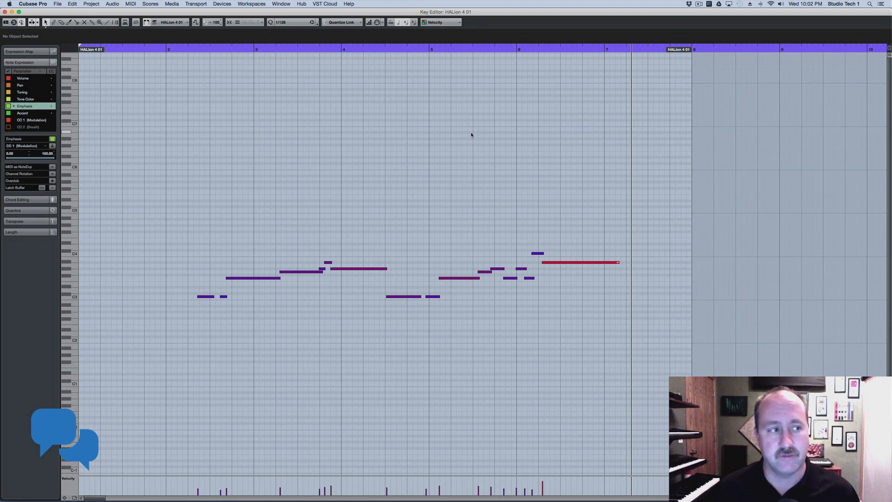
# Step: Open the last long note's expression editor, compress its Emphasis curve vertically, and redraw the middle as a rising and dipping wave
pyautogui.doubleClick(587, 263)
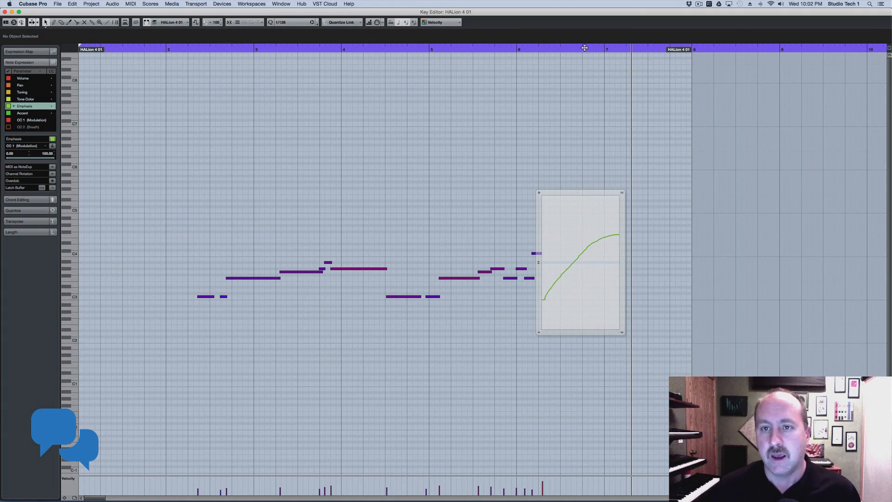
pyautogui.moveTo(579, 49); pyautogui.dragTo(586, 100)
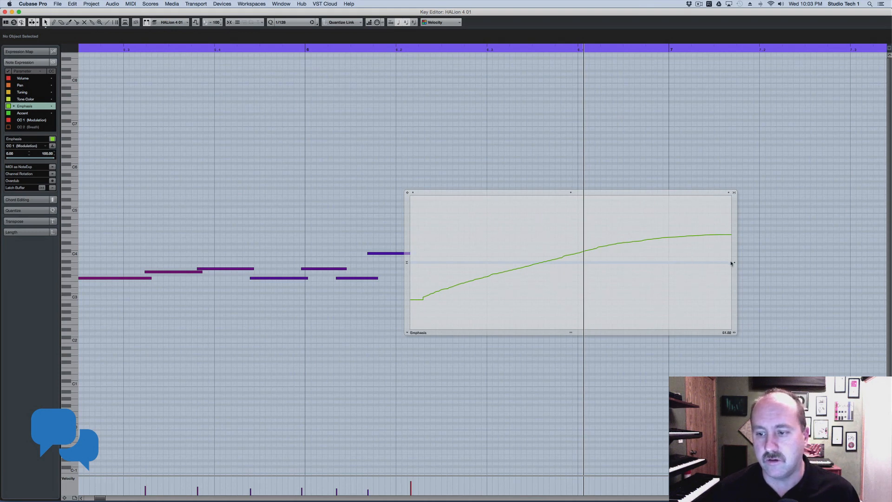
pyautogui.moveTo(732, 259); pyautogui.dragTo(731, 281)
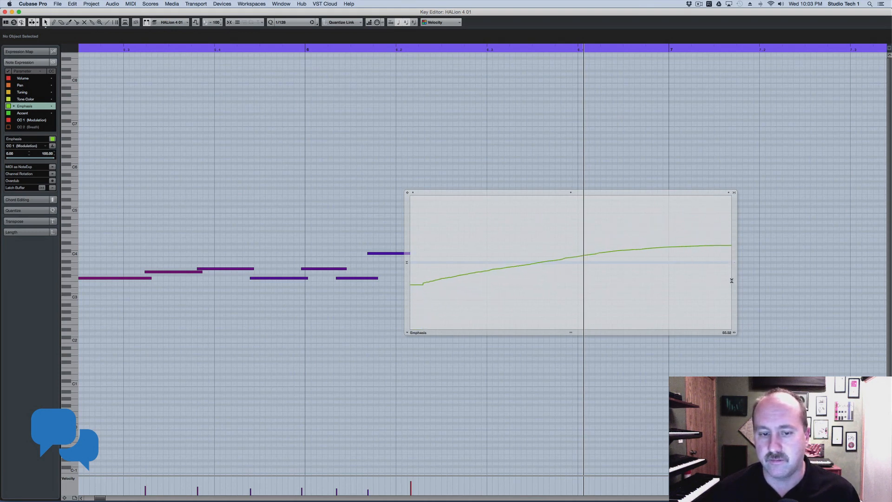
pyautogui.moveTo(413, 192)
pyautogui.mouseDown()
pyautogui.moveTo(414, 218)
pyautogui.moveTo(412, 161)
pyautogui.moveTo(419, 199)
pyautogui.mouseUp()
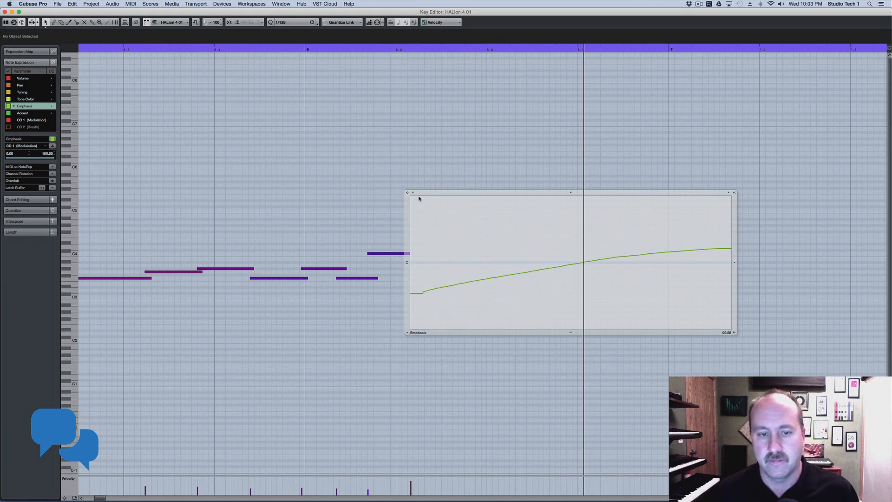
pyautogui.moveTo(476, 268)
pyautogui.mouseDown()
pyautogui.moveTo(532, 261)
pyautogui.moveTo(589, 275)
pyautogui.moveTo(692, 230)
pyautogui.mouseUp()
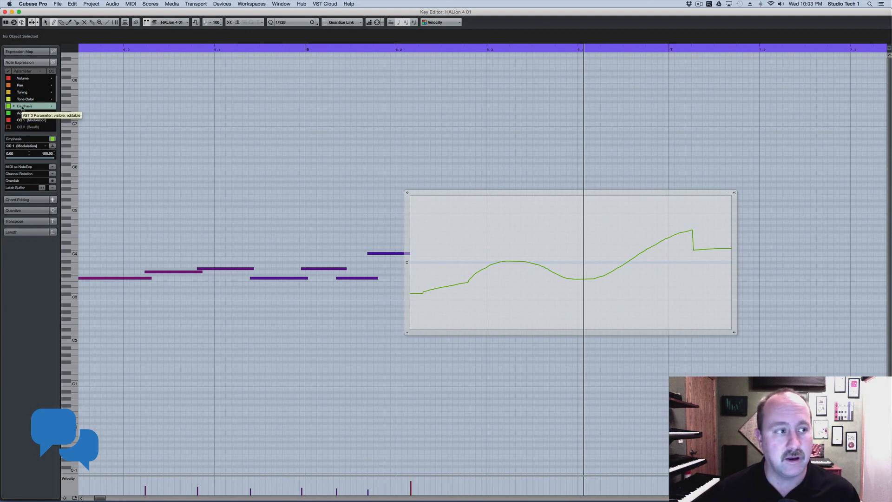
# Step: Draw a jagged Pan curve and a rising Tuning curve across the long note, and close the Key Editor
pyautogui.click(22, 86)
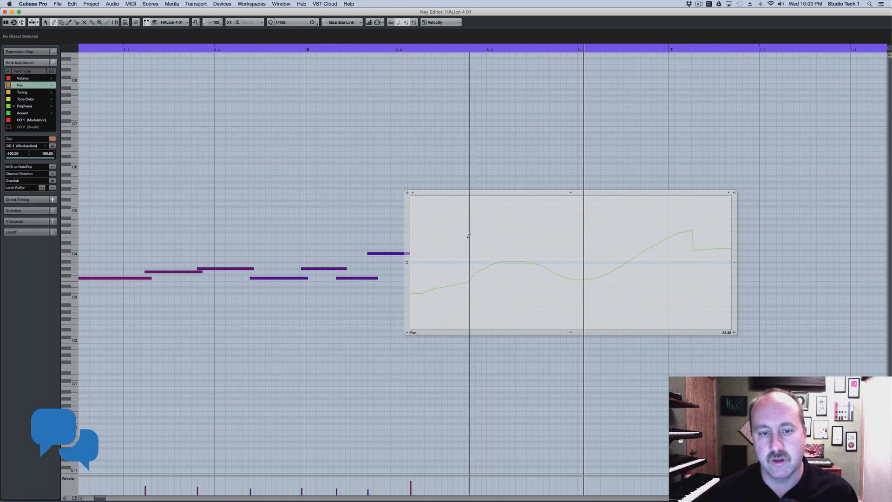
pyautogui.moveTo(418, 210)
pyautogui.mouseDown()
pyautogui.moveTo(461, 220)
pyautogui.moveTo(555, 294)
pyautogui.moveTo(623, 272)
pyautogui.moveTo(684, 226)
pyautogui.mouseUp()
pyautogui.moveTo(684, 227); pyautogui.dragTo(726, 200)
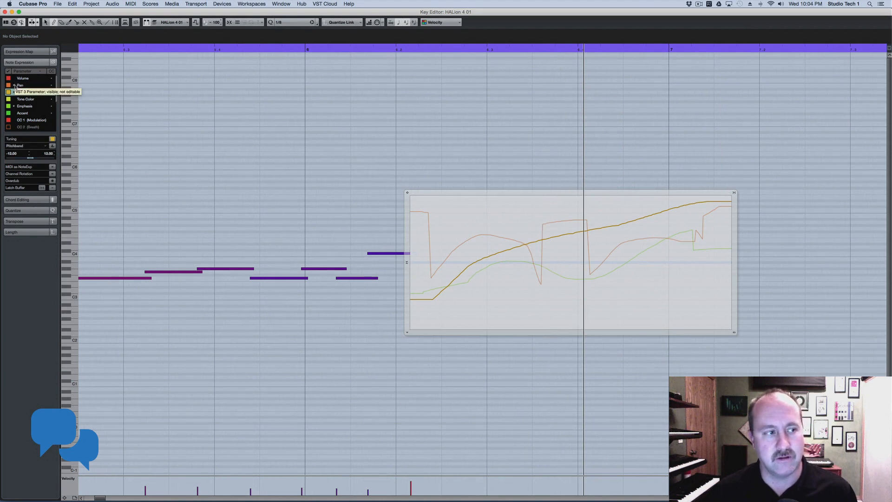
pyautogui.click(15, 93)
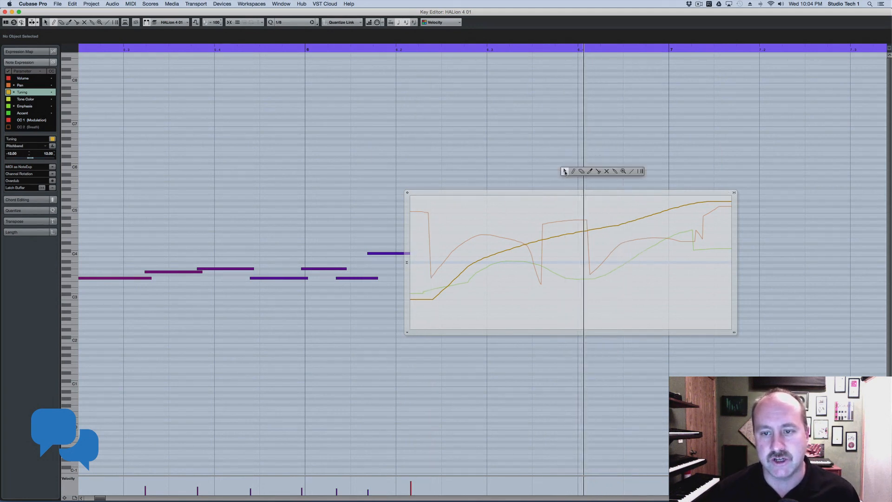
pyautogui.click(566, 173)
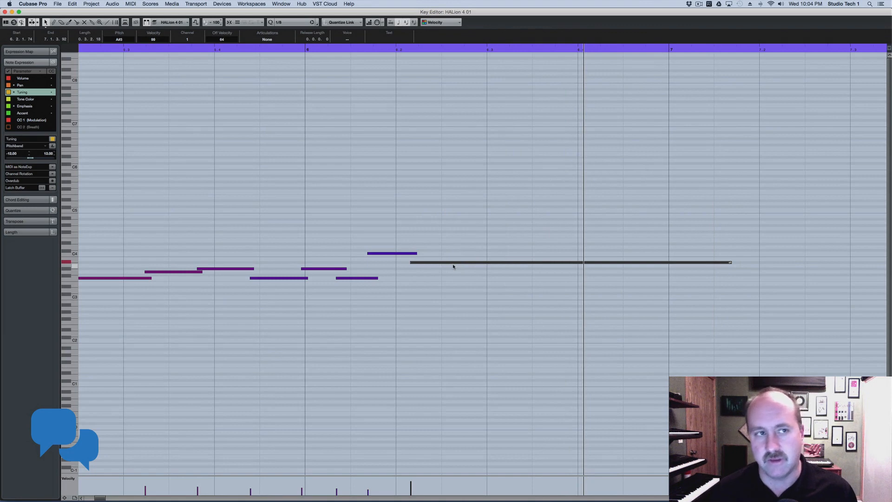
pyautogui.click(5, 12)
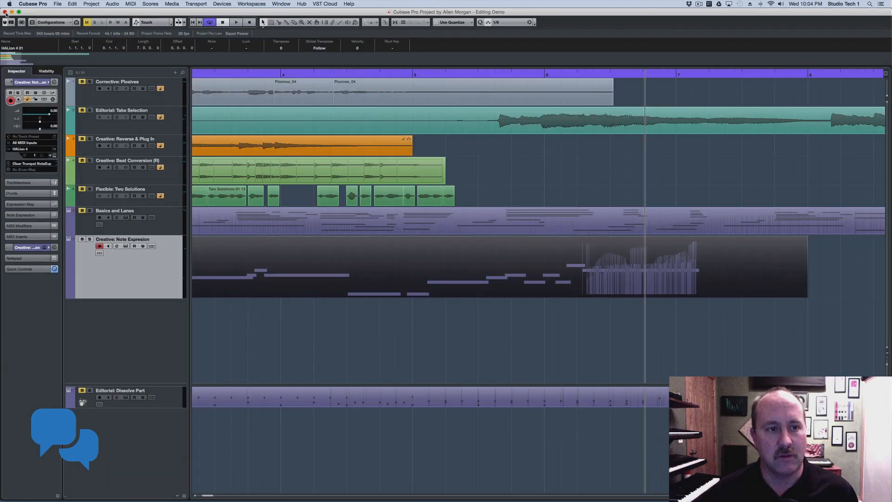
# Step: View the NoteEx presets in HALion 4's enlarged preset browser, close the instrument, and reduce the Creative: Note Expression track's height
pyautogui.click(54, 156)
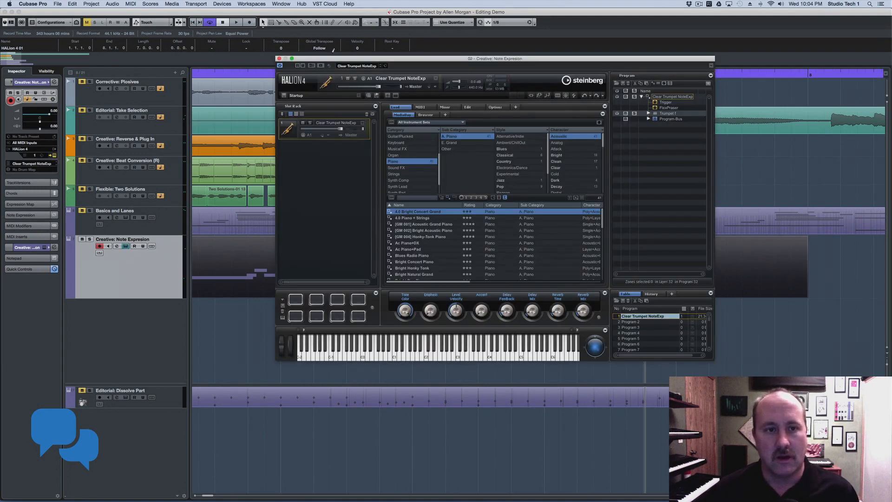
pyautogui.click(364, 67)
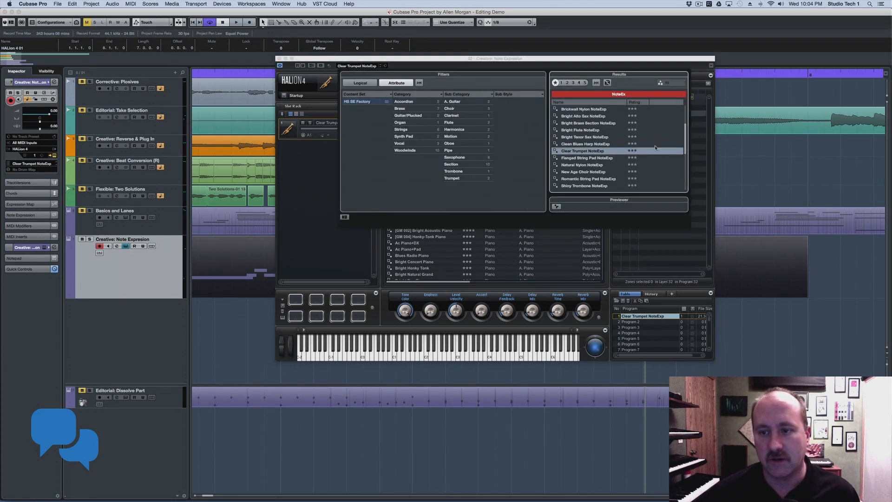
pyautogui.moveTo(685, 222); pyautogui.dragTo(792, 402)
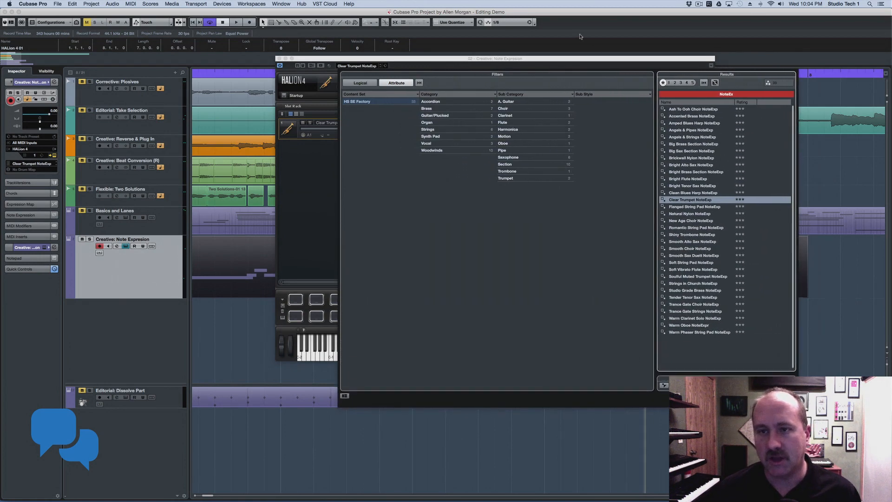
pyautogui.moveTo(568, 70); pyautogui.dragTo(342, 62)
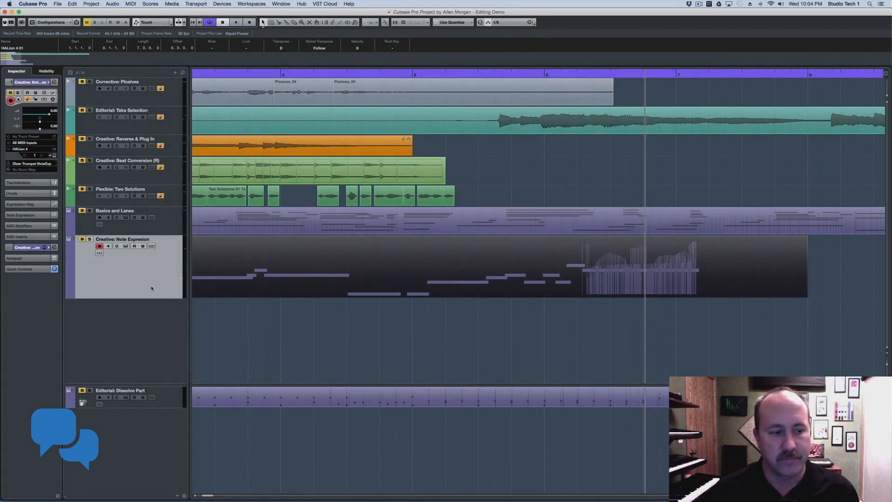
pyautogui.moveTo(149, 299); pyautogui.dragTo(148, 256)
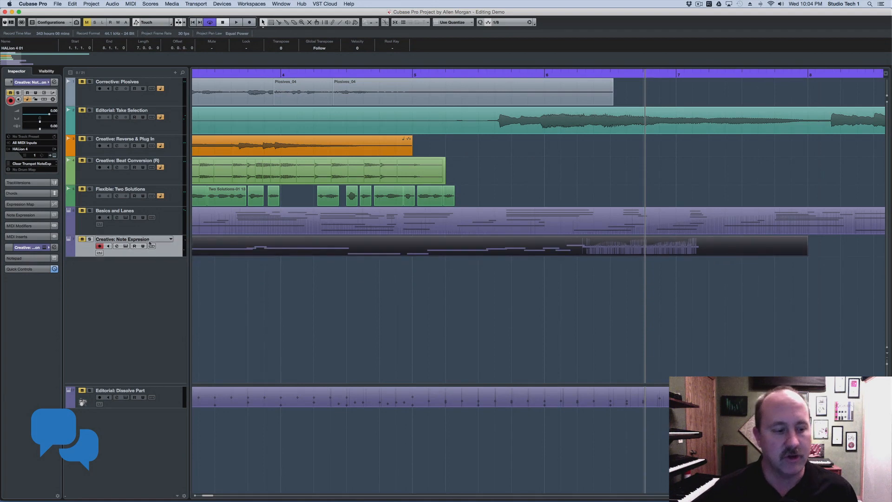
# Step: Move the Editorial: Dissolve Part track directly below Creative: Note Expression and increase its height
pyautogui.moveTo(171, 403); pyautogui.dragTo(166, 317)
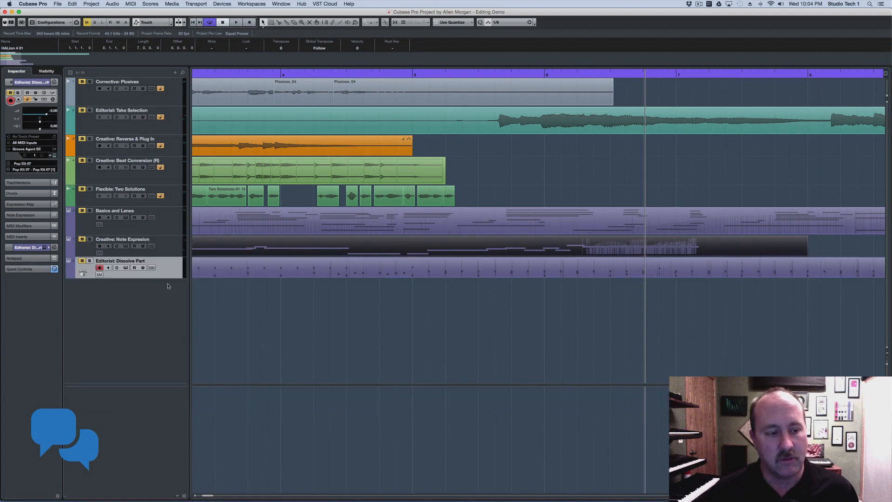
pyautogui.moveTo(168, 278); pyautogui.dragTo(175, 309)
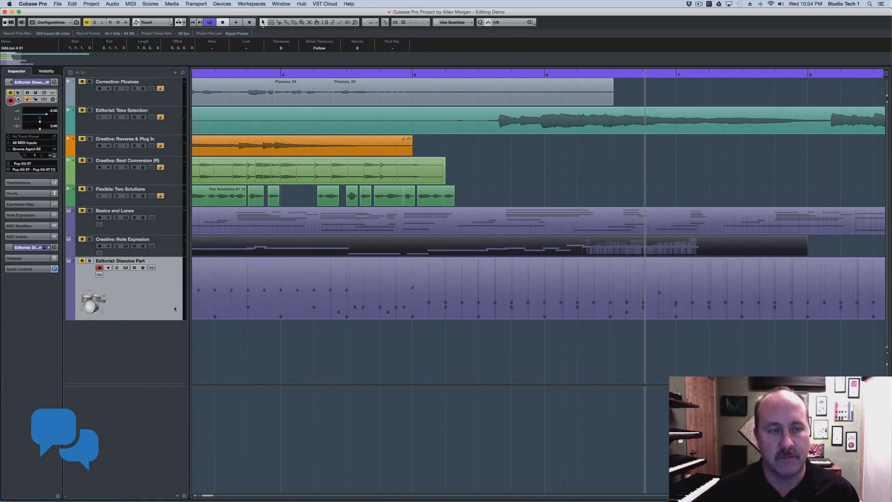
# Step: Play the Pop Kit 07-Intro drum part from between bars 4 and 5 for about two bars
pyautogui.click(376, 73)
pyautogui.moveTo(376, 35); pyautogui.dragTo(375, 20)
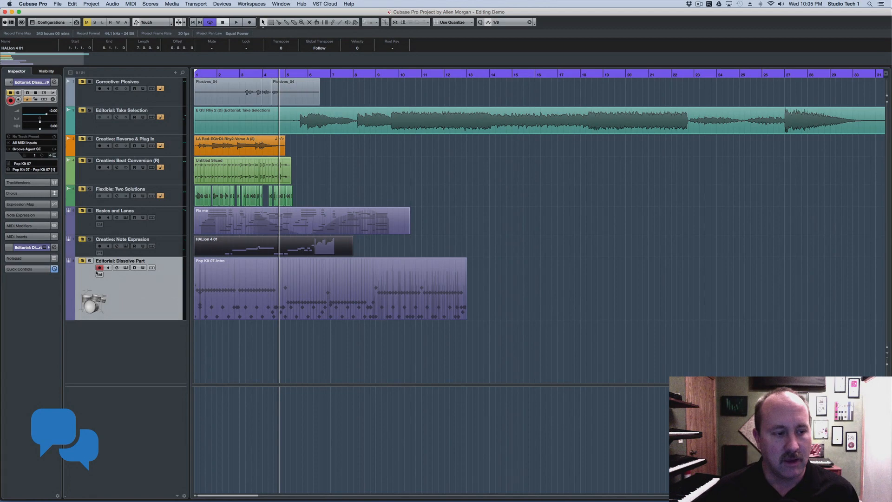
pyautogui.press('space')
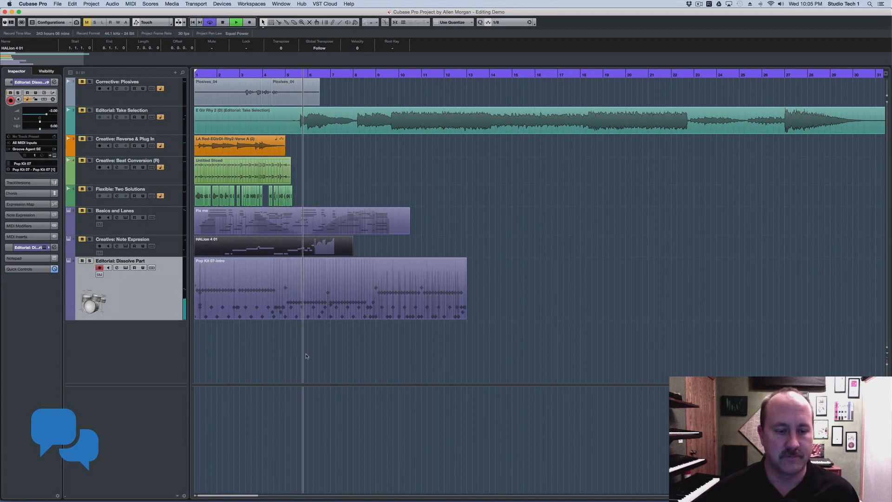
pyautogui.press('space')
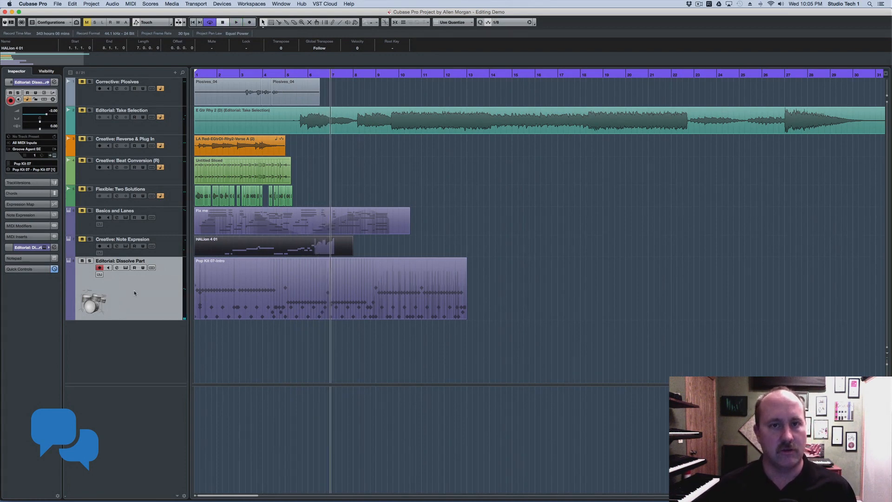
# Step: Open the drum track's Groove Agent SE instrument, view its Mixer page, and close it
pyautogui.click(126, 268)
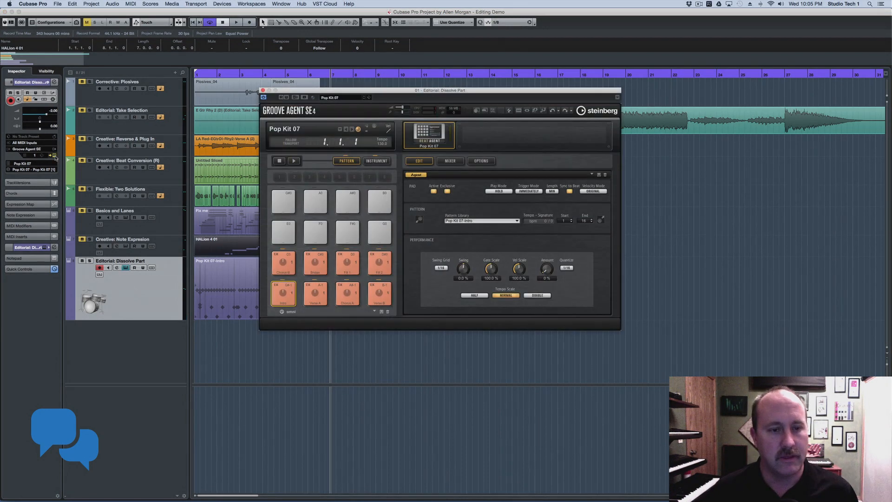
pyautogui.click(441, 161)
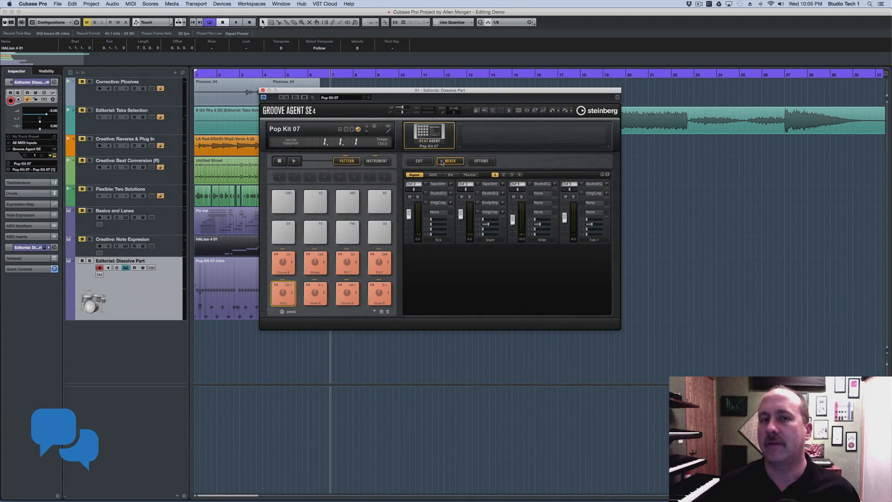
pyautogui.press('super+w')
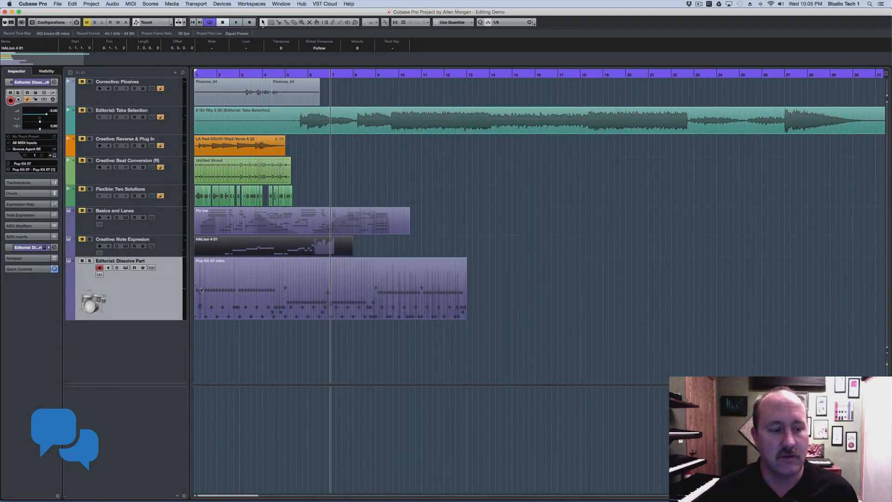
# Step: Dissolve the Pop Kit 07-Intro part into separate pitches, keeping Optimized Display on and Dissolve to Lanes off
pyautogui.click(286, 287)
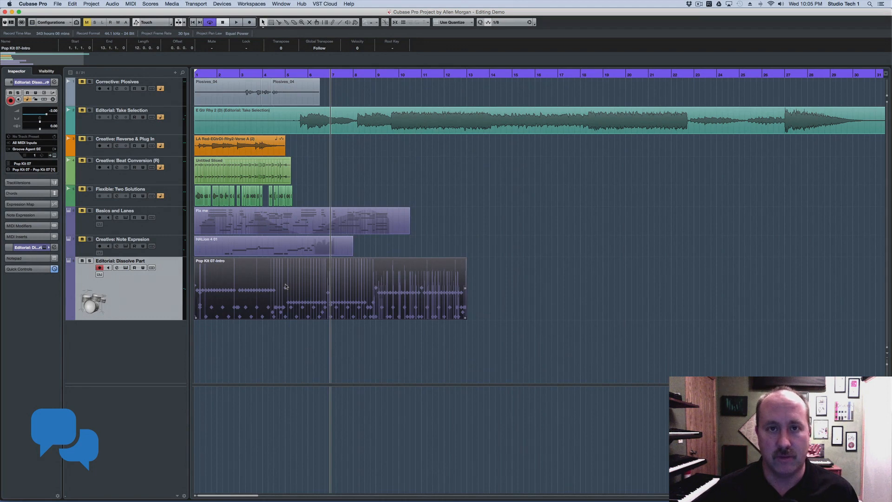
pyautogui.click(486, 313)
pyautogui.click(163, 244)
pyautogui.click(161, 285)
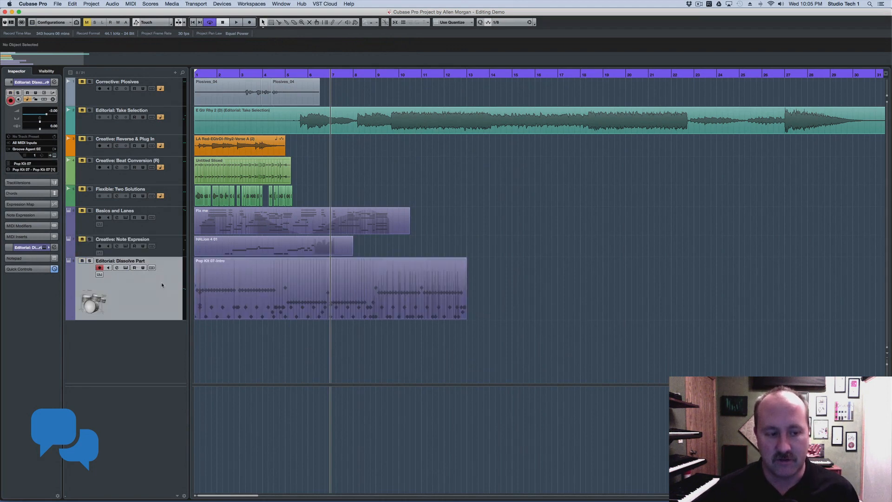
pyautogui.click(240, 284)
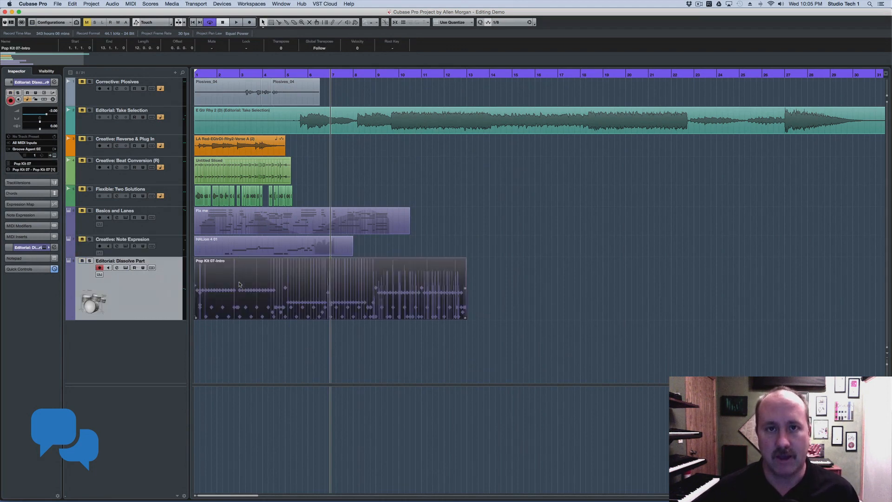
pyautogui.click(131, 4)
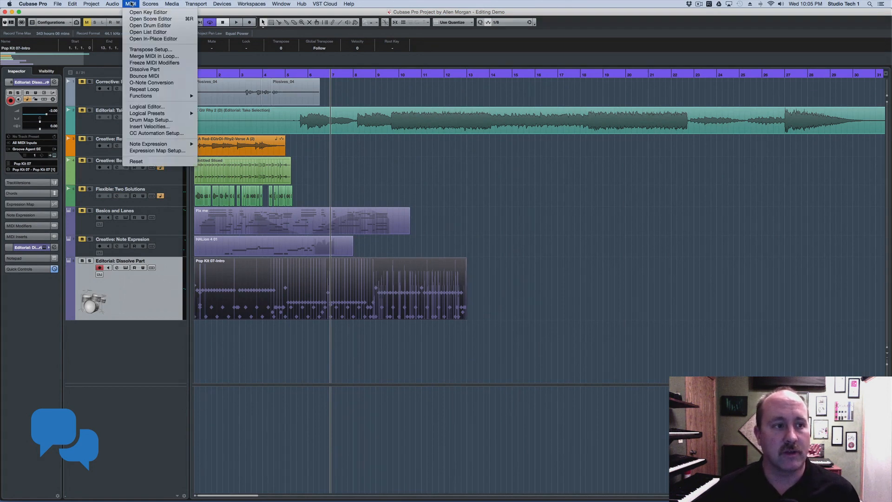
pyautogui.click(140, 70)
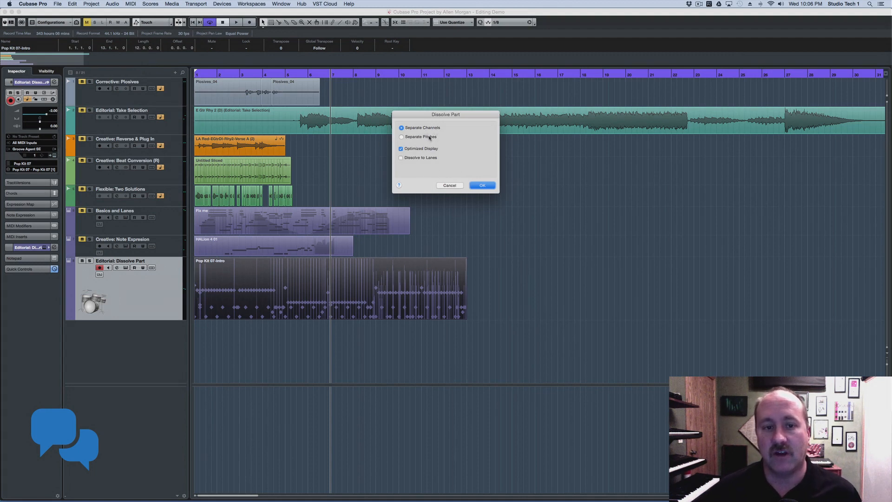
pyautogui.click(429, 138)
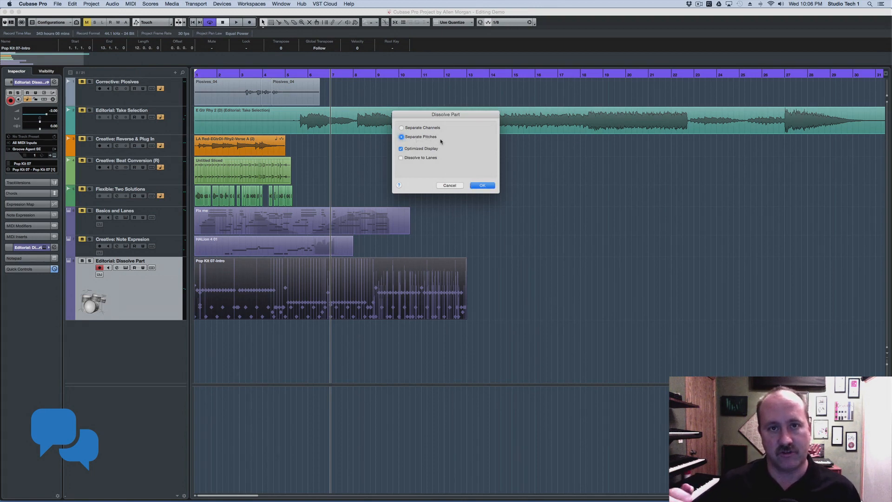
pyautogui.press('Return')
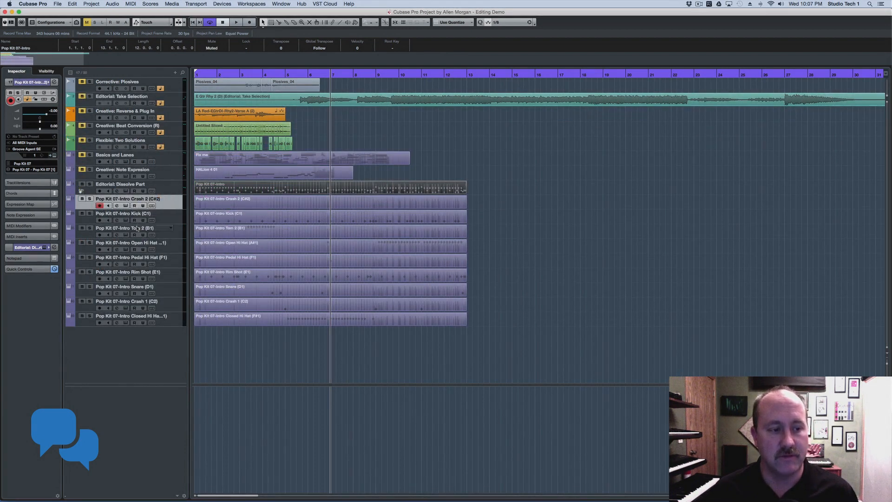
# Step: Look through the dissolved drum tracks, selecting individual ones from Kick (C1) down to Pedal Hi Hat (F1)
pyautogui.click(174, 214)
pyautogui.click(167, 251)
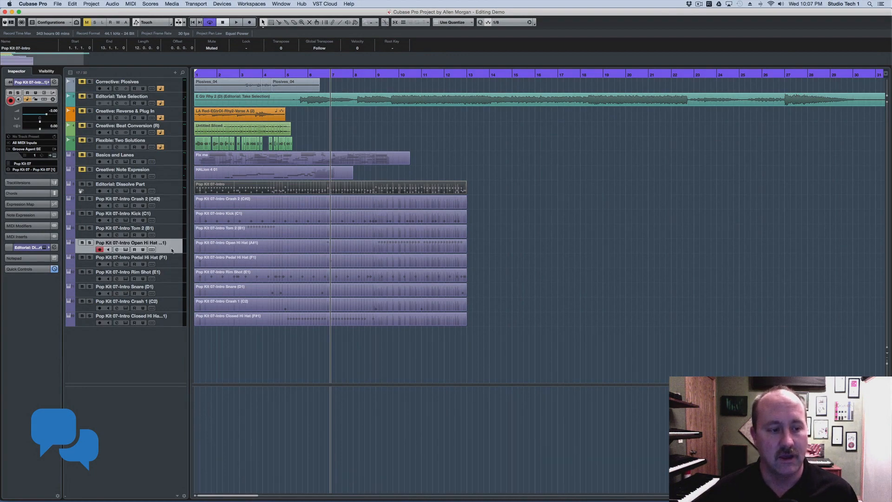
pyautogui.click(176, 265)
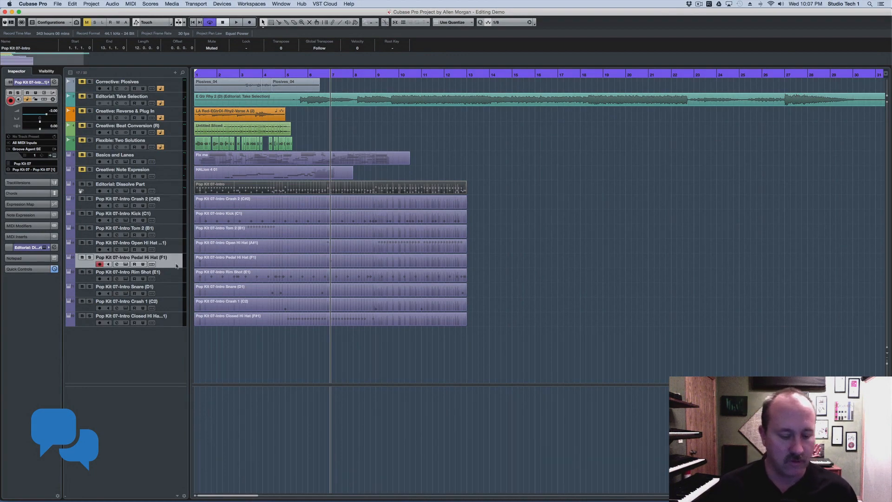
# Step: Examine the drum channels in the MixConsole with narrower channel strips, and return to the project window
pyautogui.press('F3')
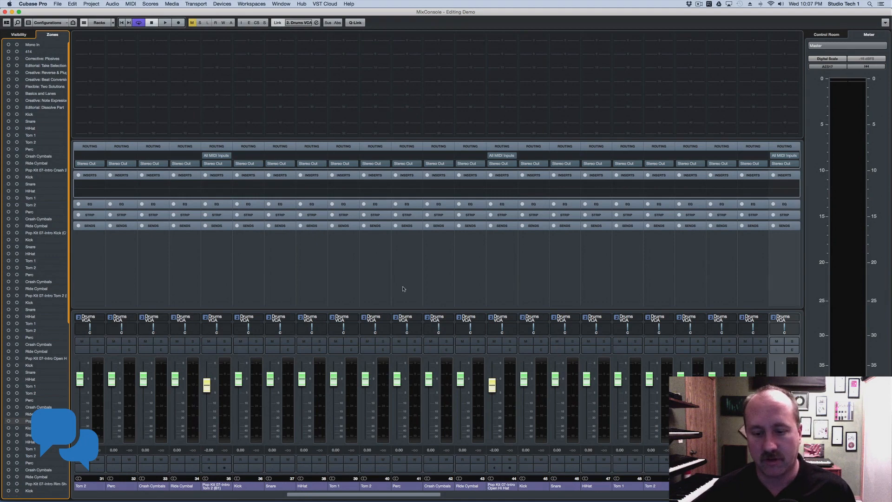
pyautogui.press('g')
pyautogui.press('g')
pyautogui.press('g')
pyautogui.press('g')
pyautogui.press('g')
pyautogui.press('g')
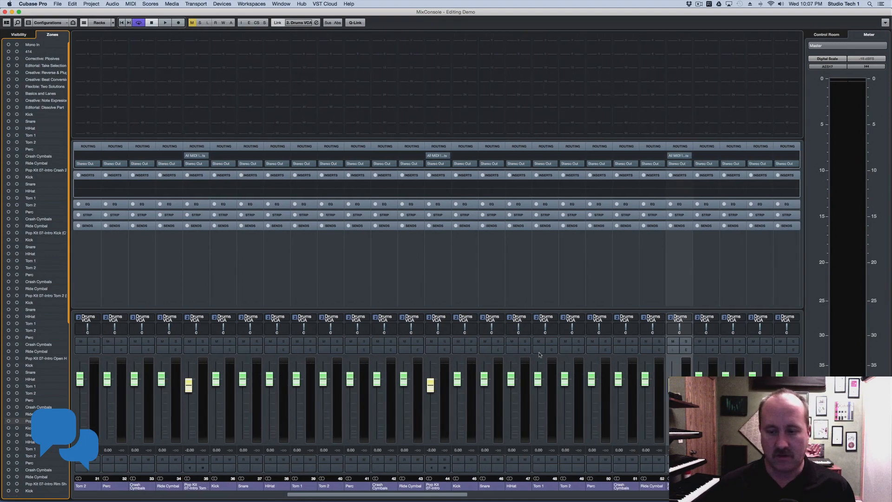
pyautogui.press('g')
pyautogui.press('g')
pyautogui.press('g')
pyautogui.press('g')
pyautogui.press('g')
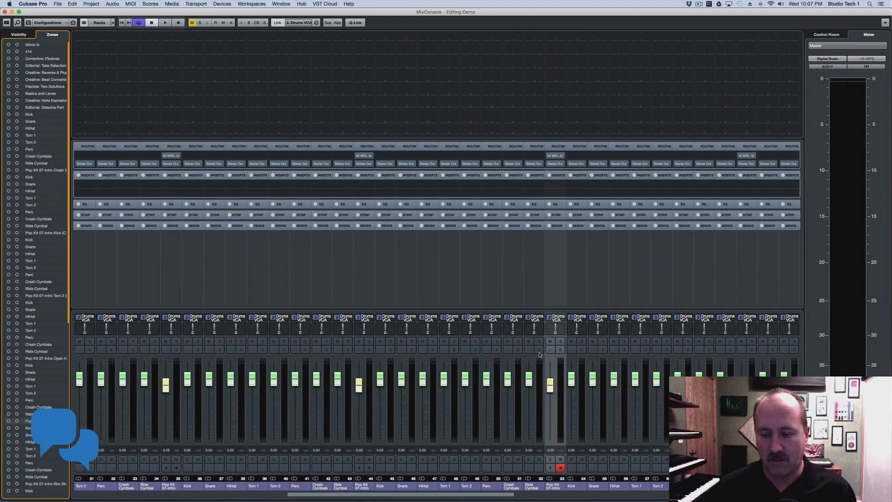
pyautogui.press('g')
pyautogui.press('g')
pyautogui.press('g')
pyautogui.press('g')
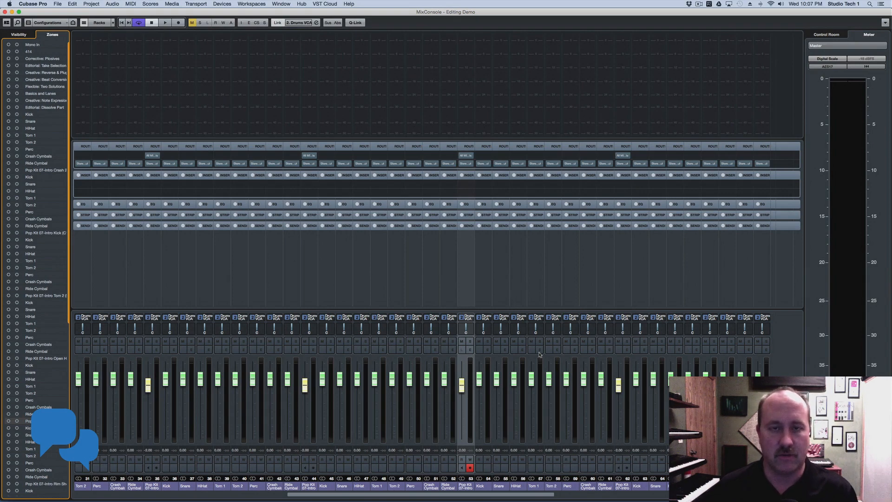
pyautogui.press('F3')
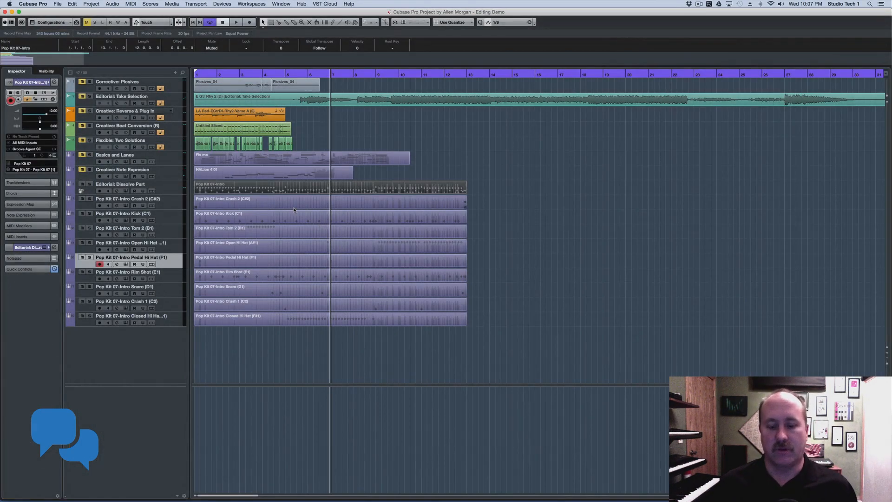